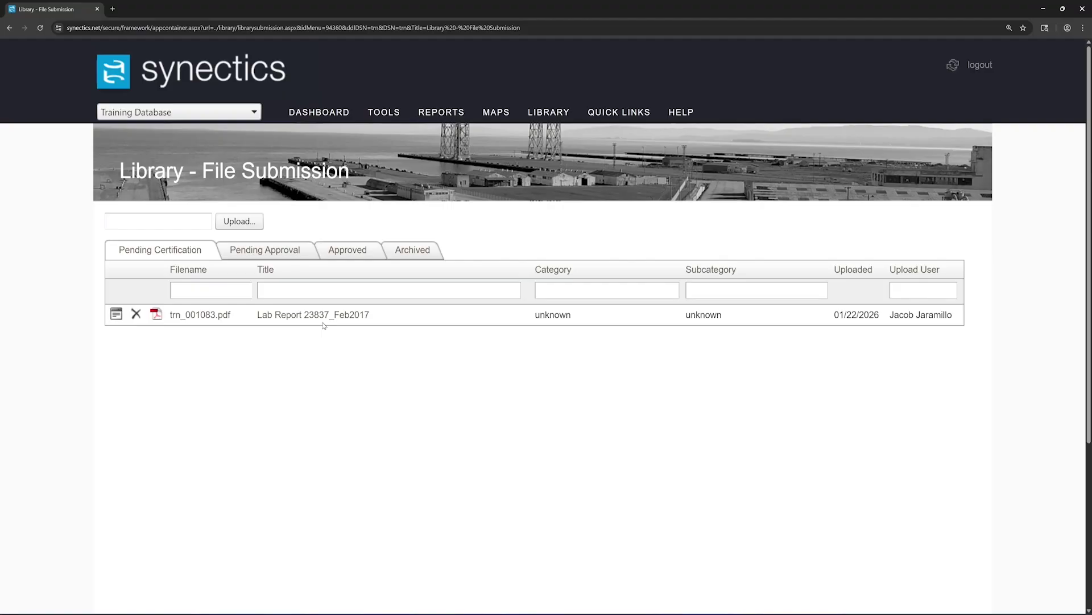
- View the Lab Report 23837_Feb2017 PDF and return to the list of files pending certification
{"action": "left_click", "coordinate": [325, 318]}
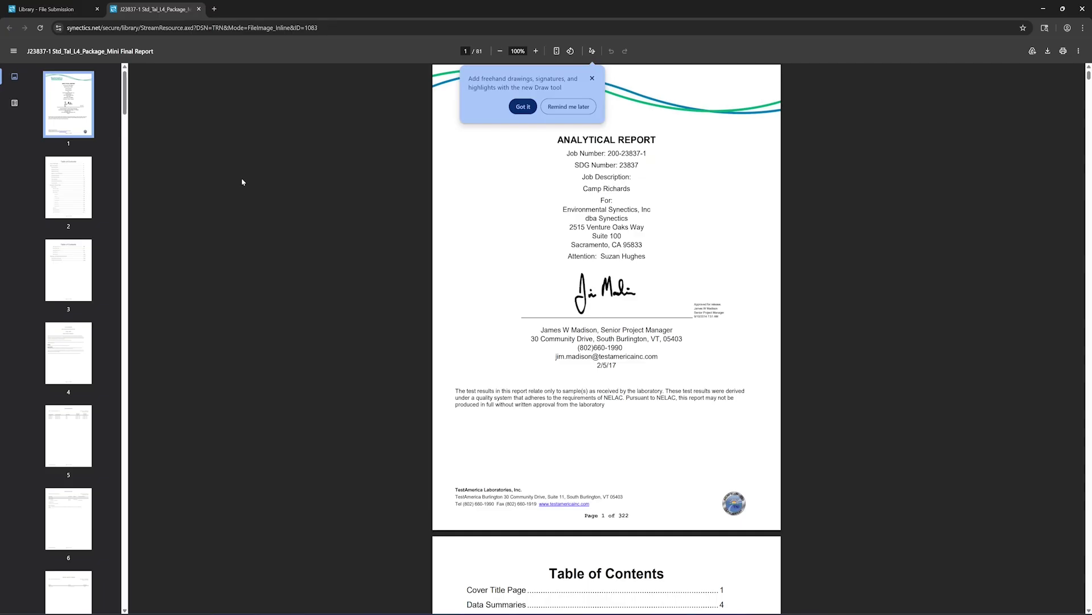
{"action": "left_click", "coordinate": [198, 10]}
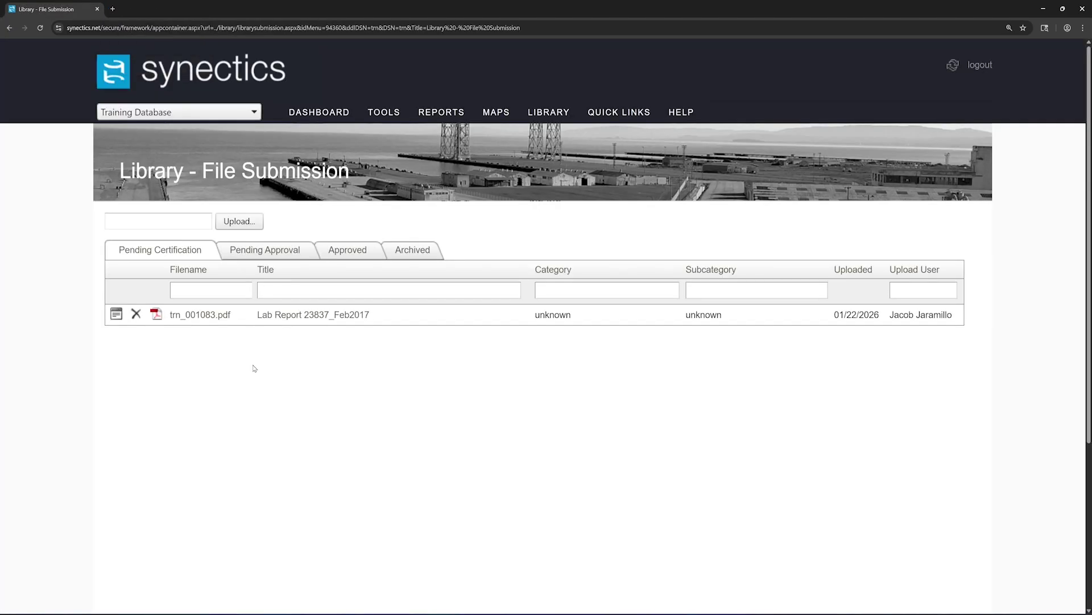
- Open the file properties of trn_001083.pdf and change its title to "Laboratory Report, SDG 23837"
{"action": "left_click", "coordinate": [117, 314]}
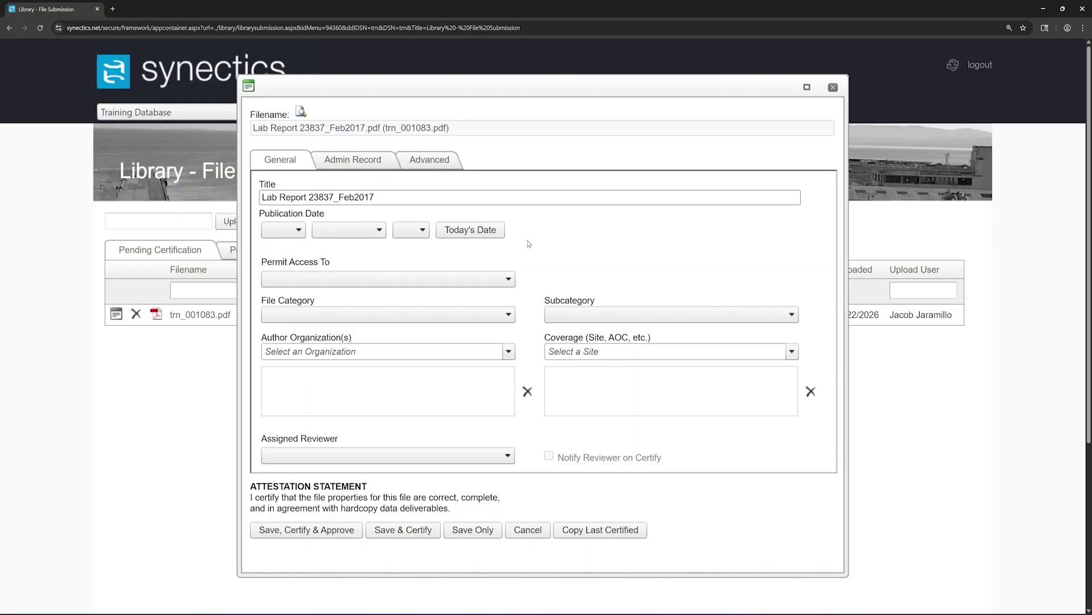
{"action": "left_click", "coordinate": [533, 203]}
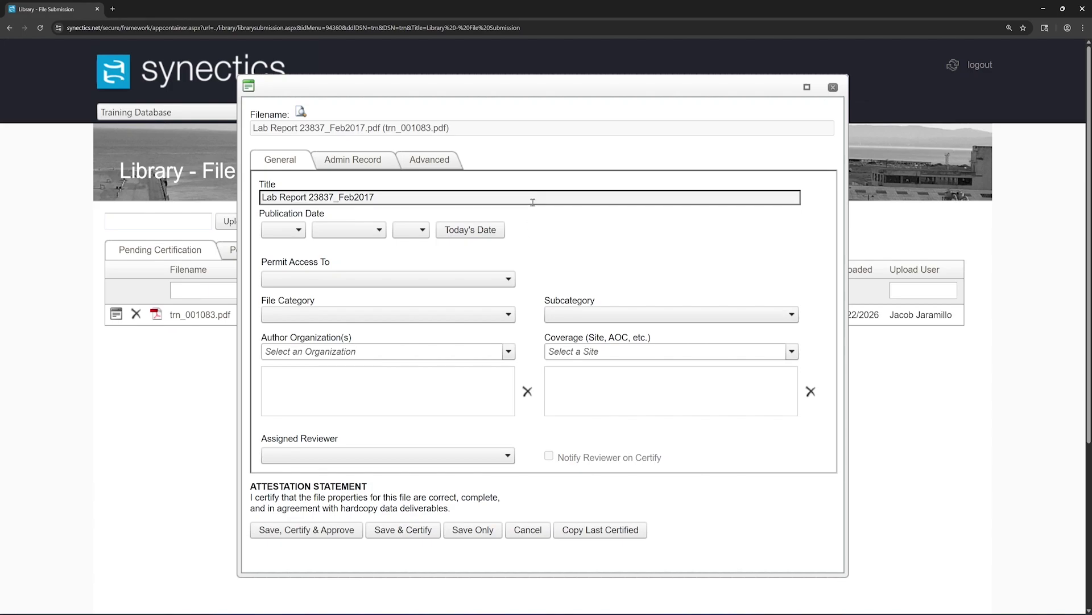
{"action": "triple_click", "coordinate": [533, 203]}
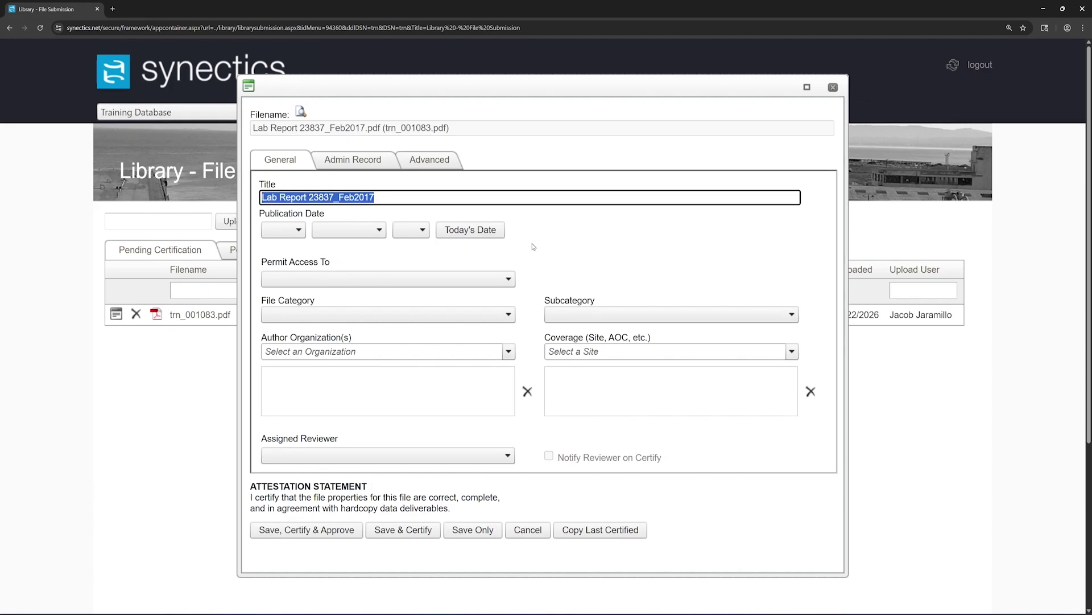
{"action": "key", "text": "BackSpace"}
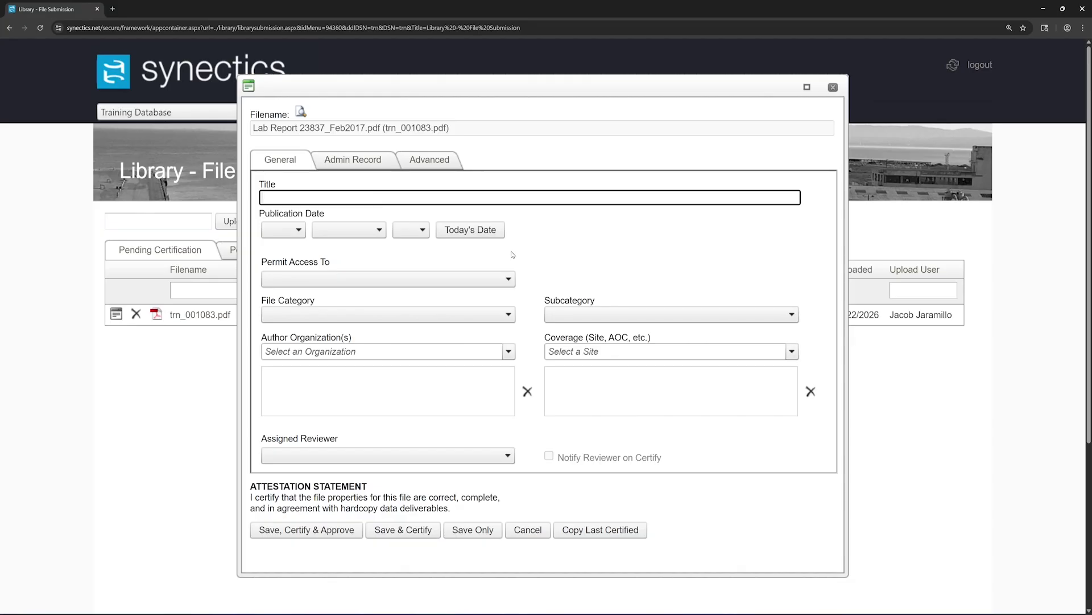
{"action": "type", "text": "L"}
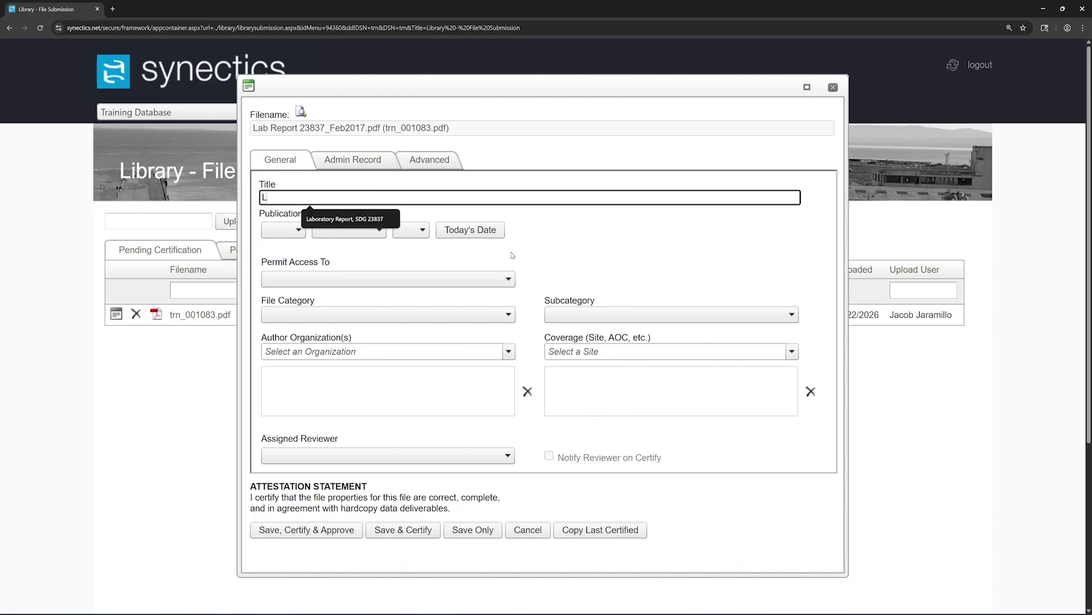
{"action": "type", "text": "aboratory Report, SDG 23"}
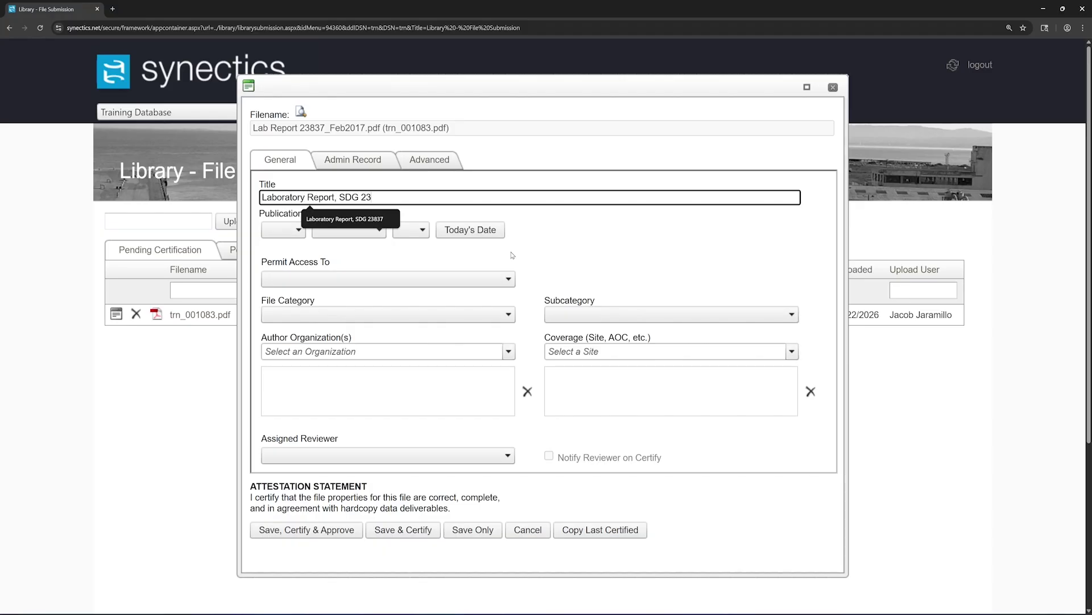
{"action": "type", "text": "837"}
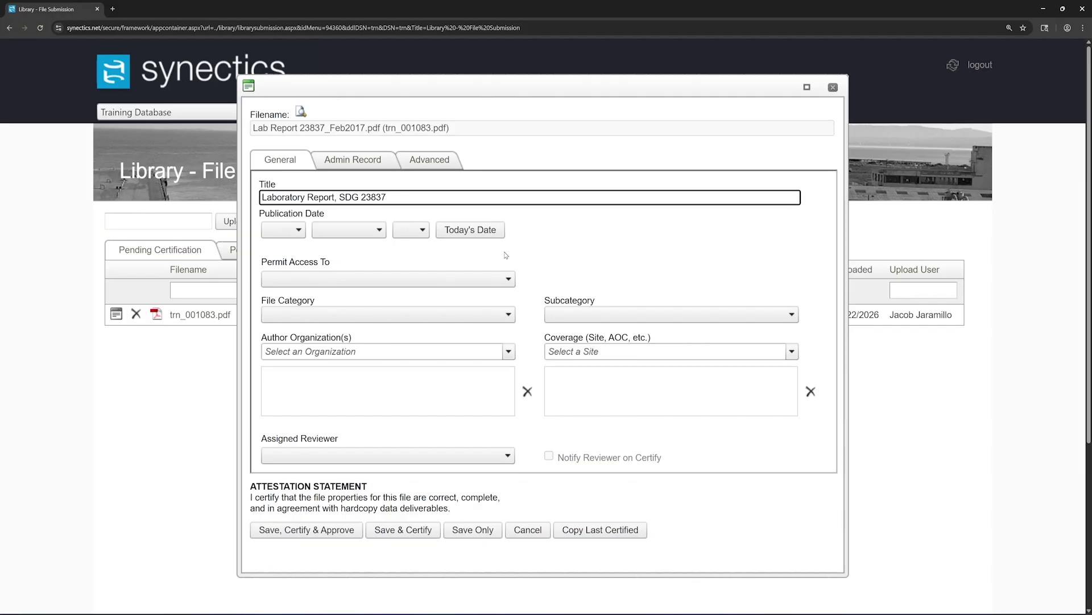
- Set the publication date to 2017 February 05 and permit access to General Users
{"action": "left_click", "coordinate": [296, 233]}
{"action": "left_click", "coordinate": [298, 232]}
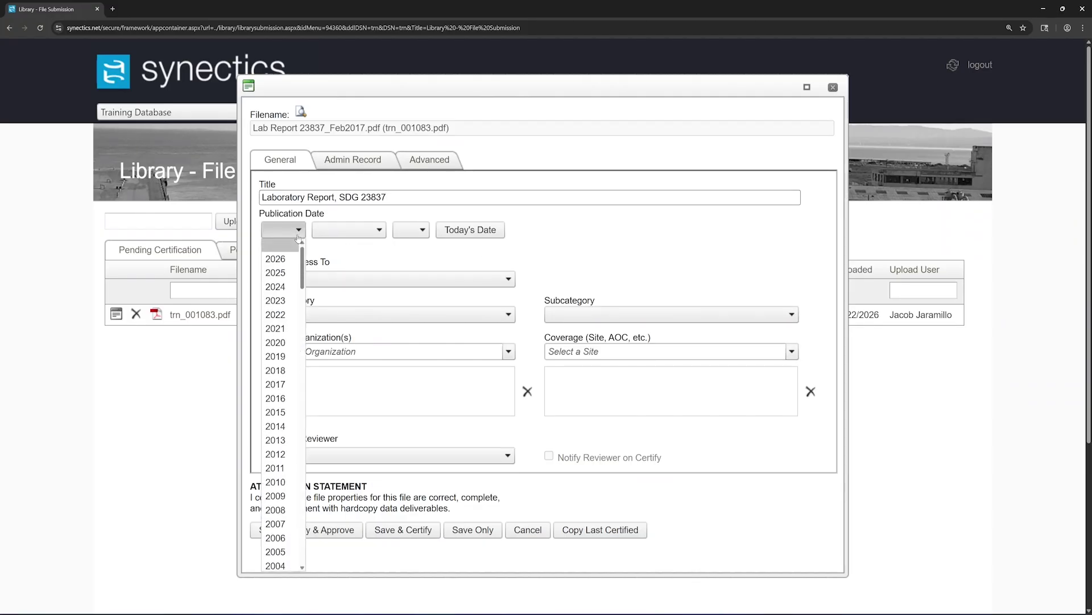
{"action": "left_click", "coordinate": [277, 380]}
{"action": "left_click", "coordinate": [349, 230]}
{"action": "left_click", "coordinate": [350, 274]}
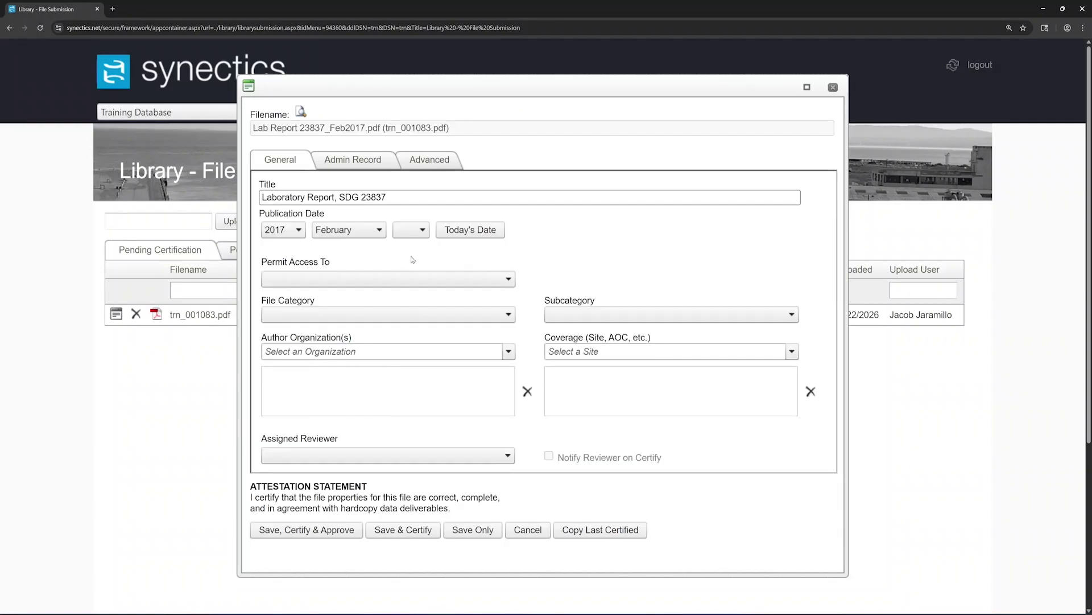
{"action": "left_click", "coordinate": [410, 230]}
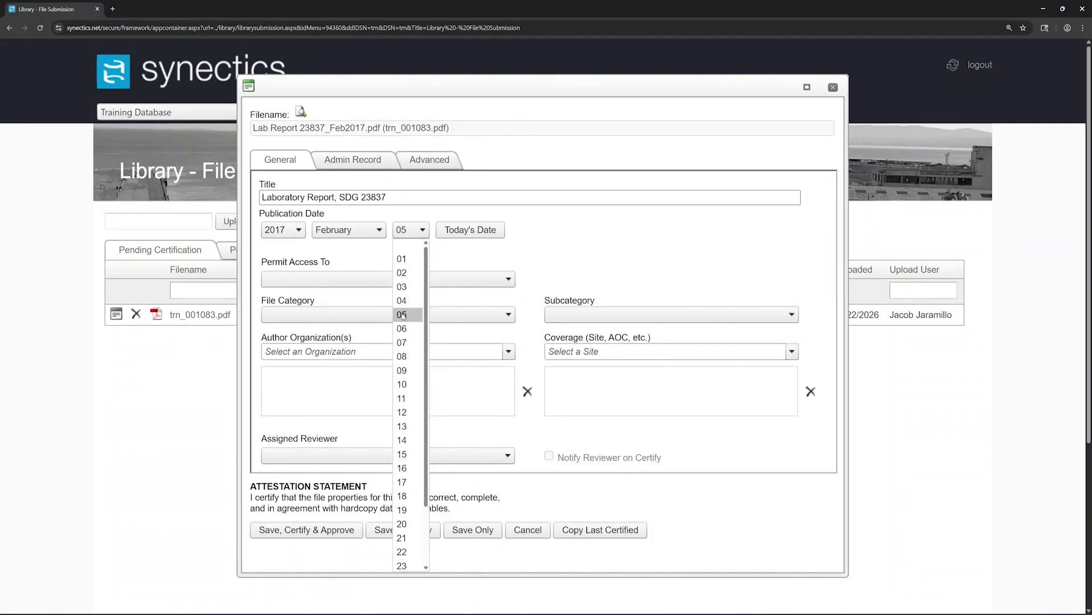
{"action": "left_click", "coordinate": [403, 314]}
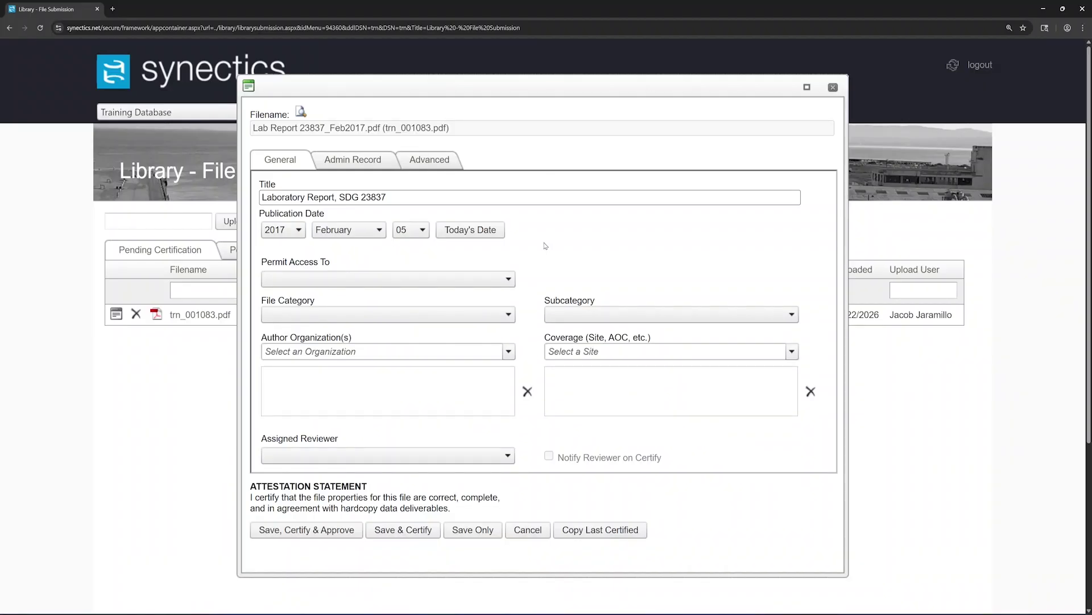
{"action": "left_click", "coordinate": [515, 280]}
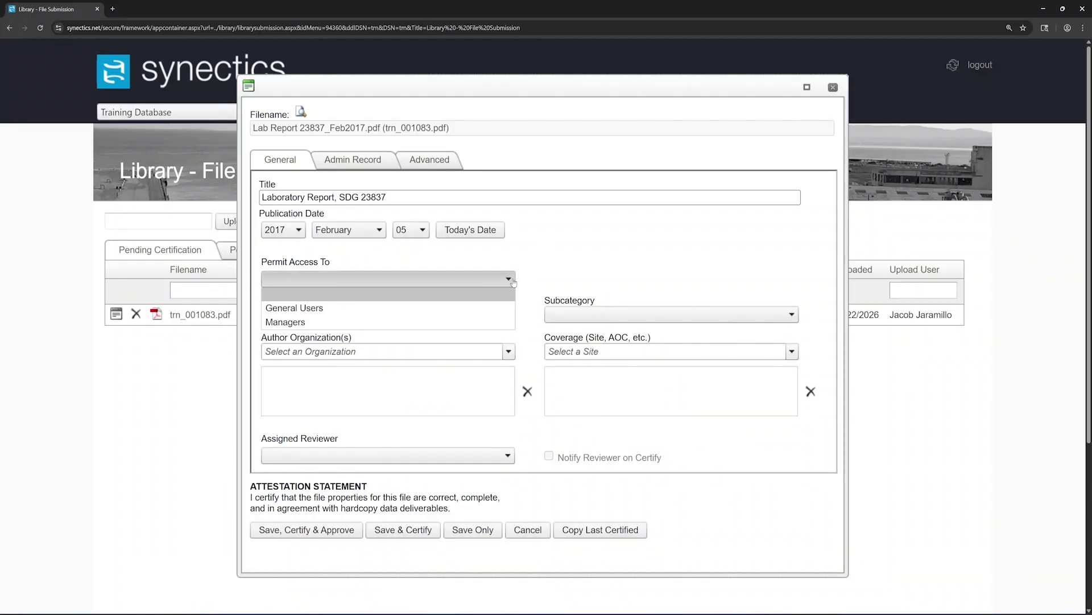
{"action": "left_click", "coordinate": [506, 313]}
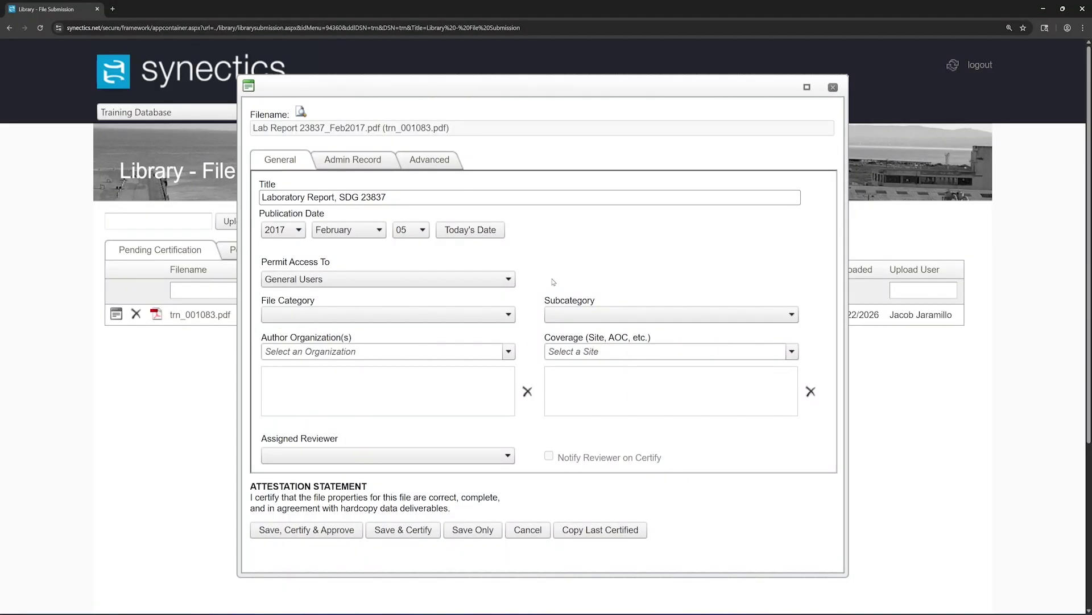
- Assign the file category Laboratory Reports with the subcategory All
{"action": "left_click", "coordinate": [514, 314]}
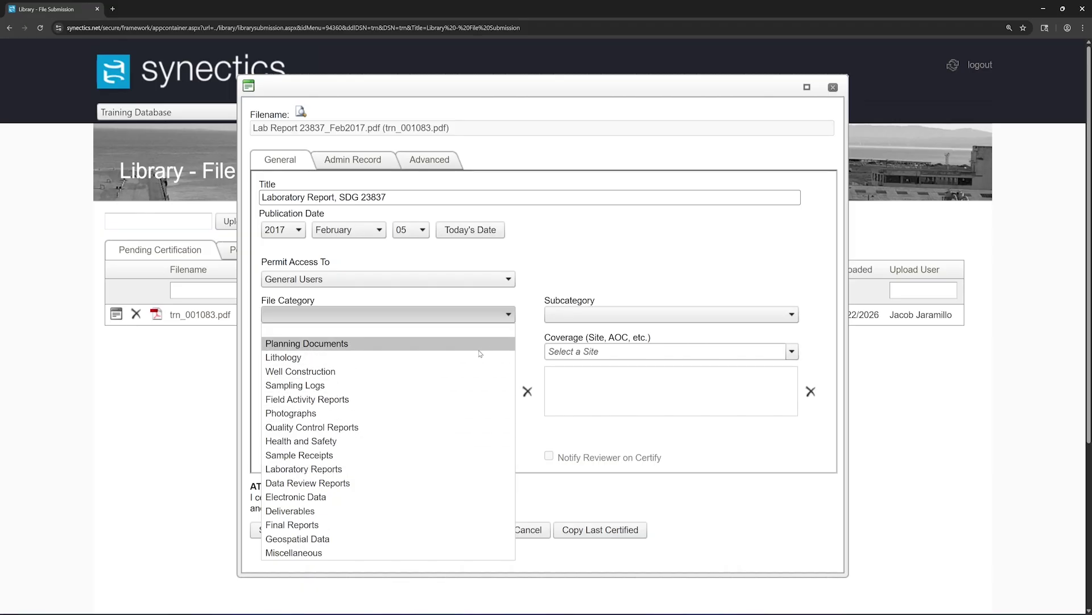
{"action": "left_click", "coordinate": [472, 469]}
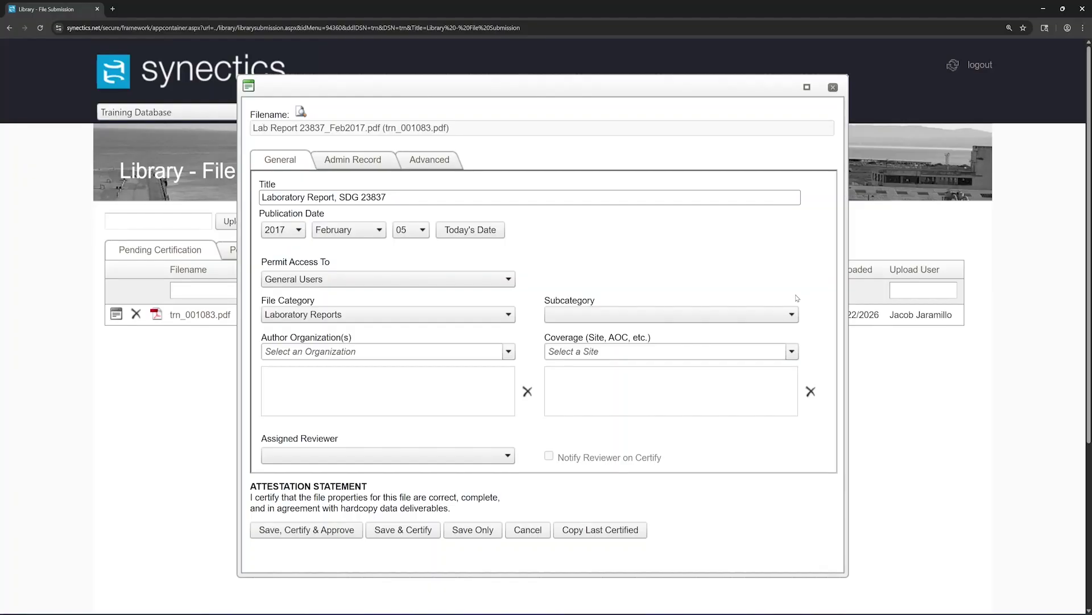
{"action": "left_click", "coordinate": [791, 314]}
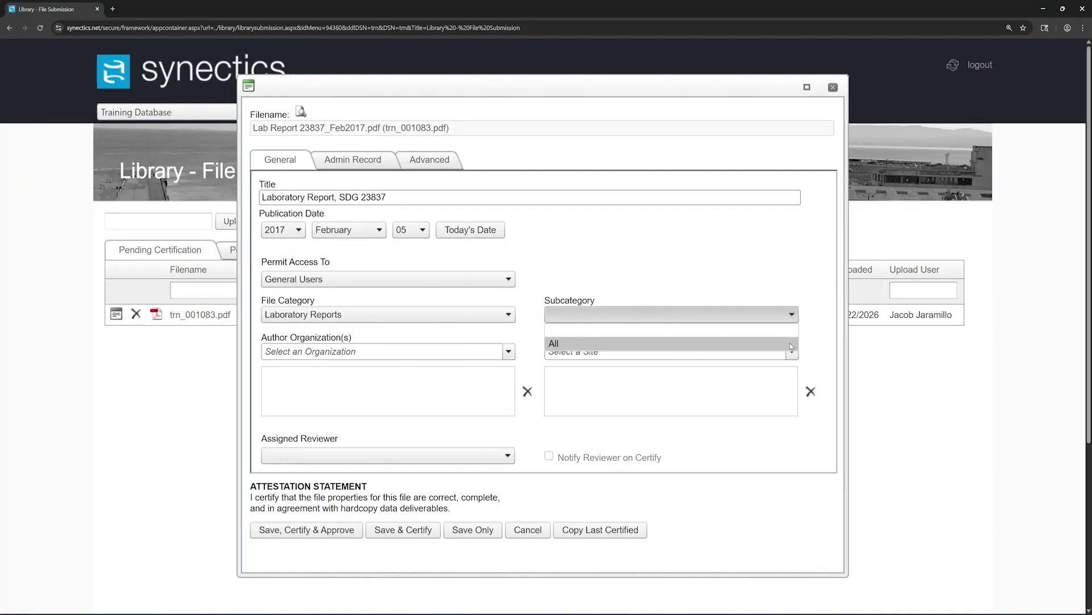
{"action": "left_click", "coordinate": [790, 343]}
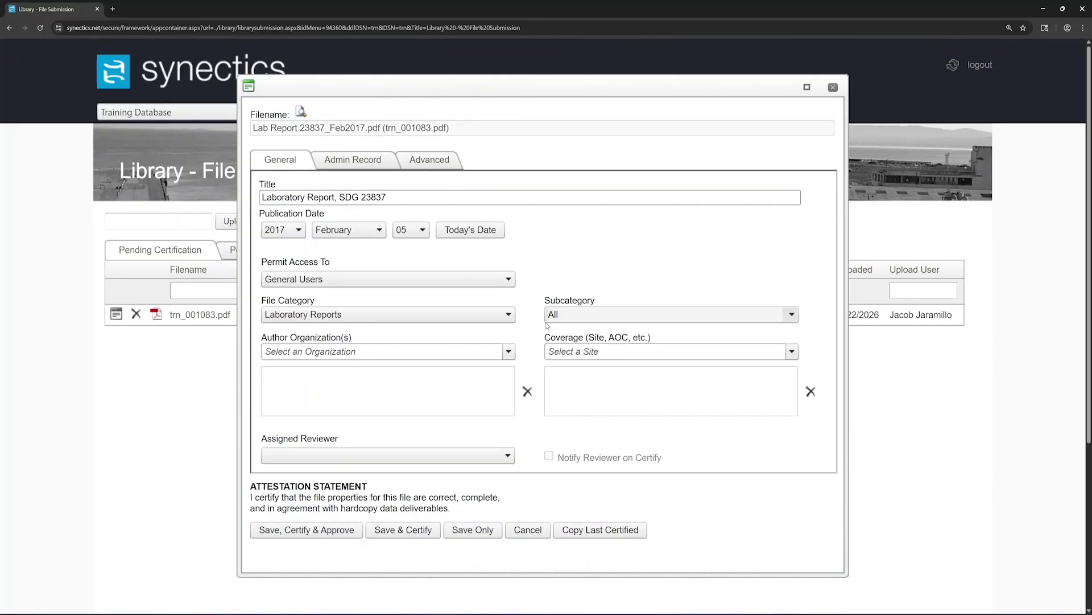
- Switch the file category to Geospatial Data to inspect its subcategories, and restore Laboratory Reports with subcategory All
{"action": "left_click", "coordinate": [508, 315]}
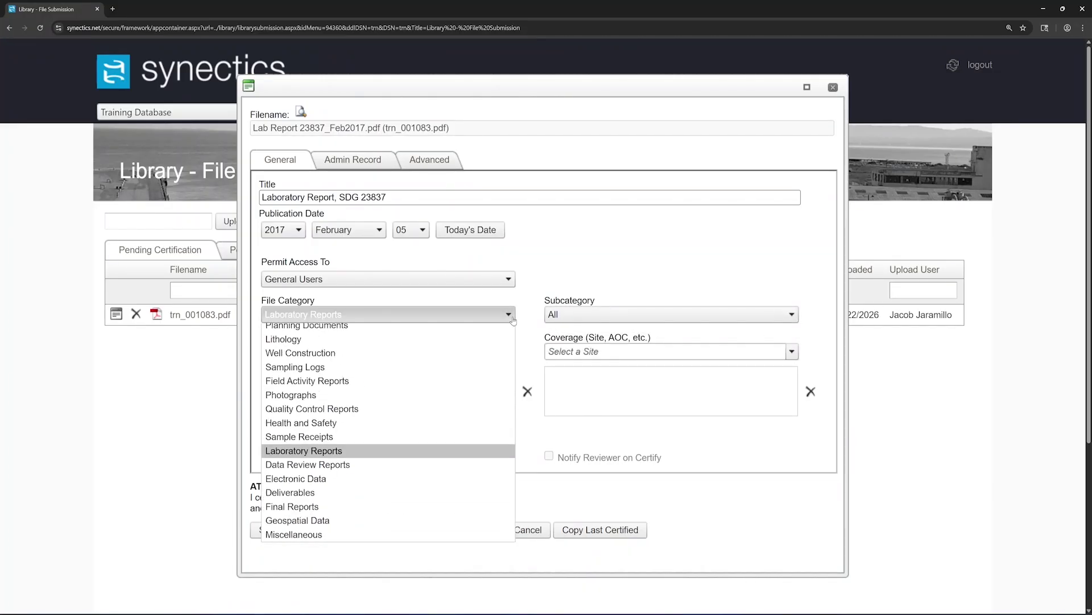
{"action": "left_click", "coordinate": [442, 538]}
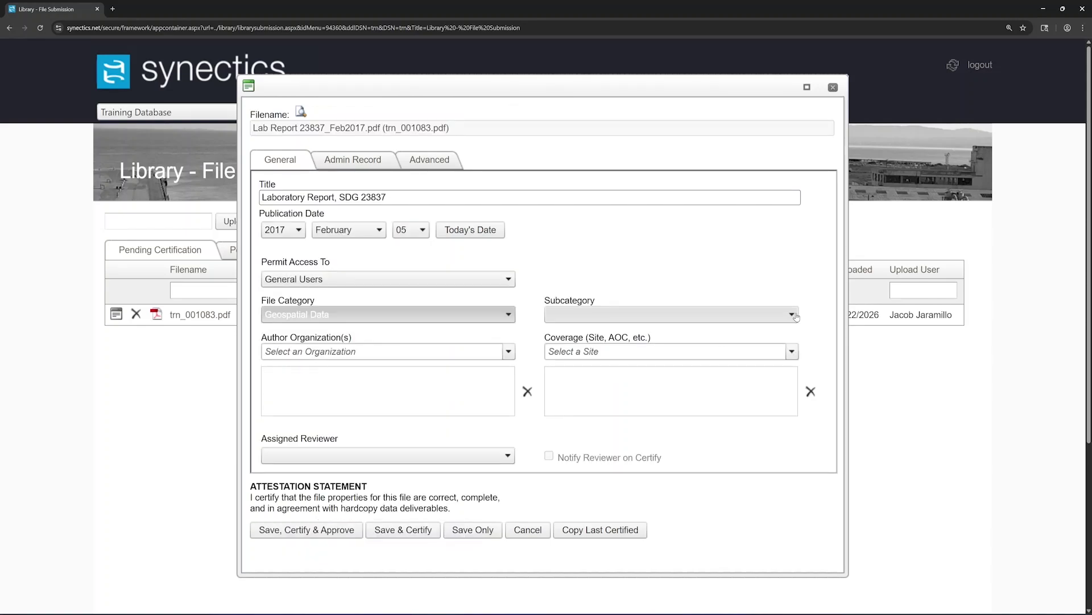
{"action": "left_click", "coordinate": [792, 315]}
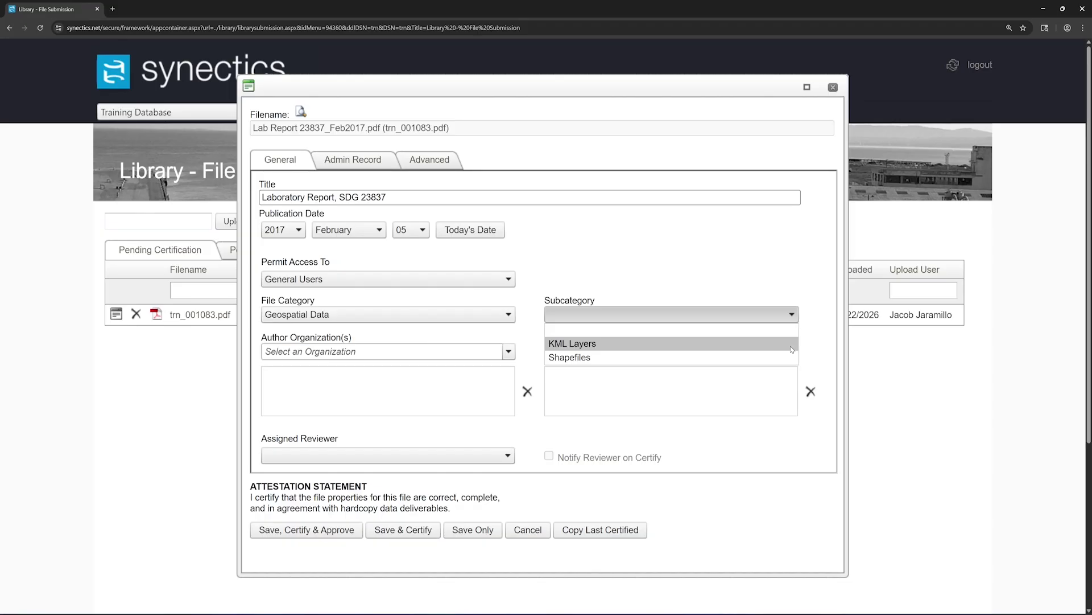
{"action": "left_click", "coordinate": [509, 316]}
{"action": "left_click", "coordinate": [509, 319]}
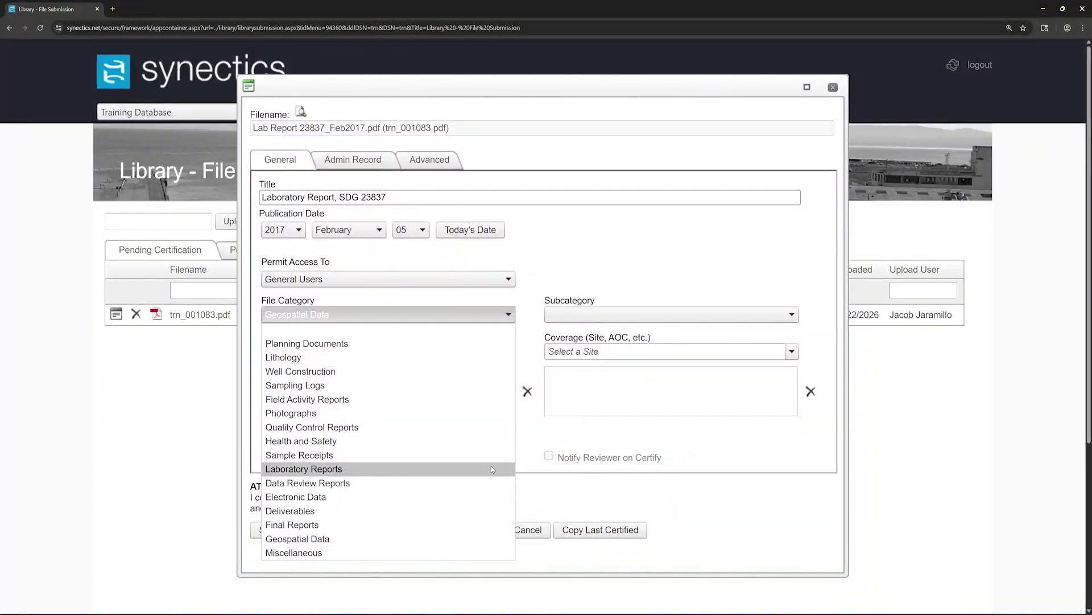
{"action": "left_click", "coordinate": [492, 469]}
{"action": "left_click", "coordinate": [736, 314]}
{"action": "left_click", "coordinate": [736, 342]}
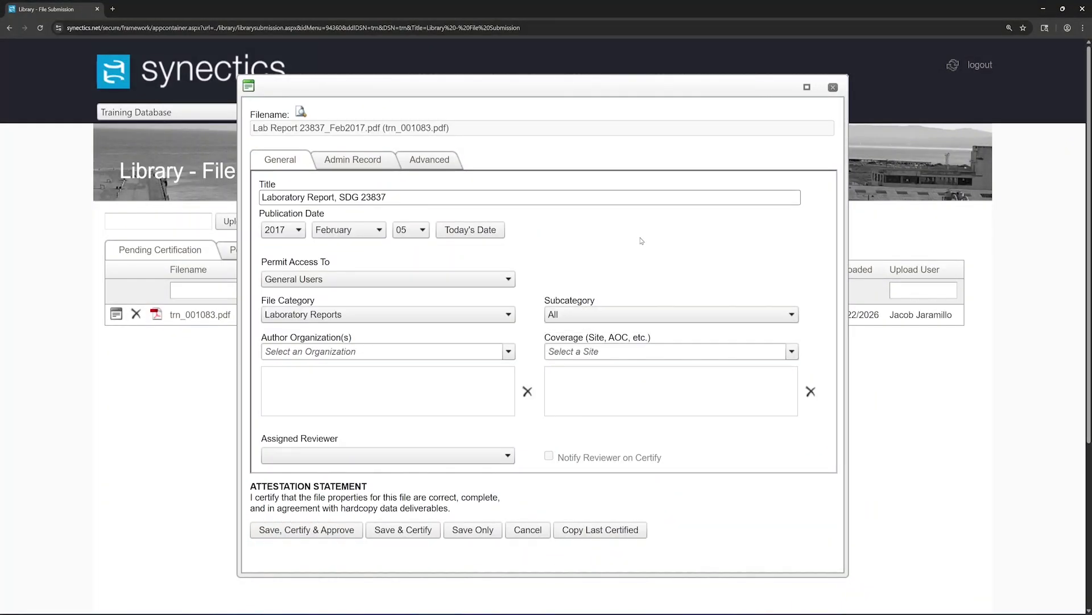
- Find the author organization with "eurofins" and add Eurofins Environment Testing TestAmerica
{"action": "left_click", "coordinate": [508, 352]}
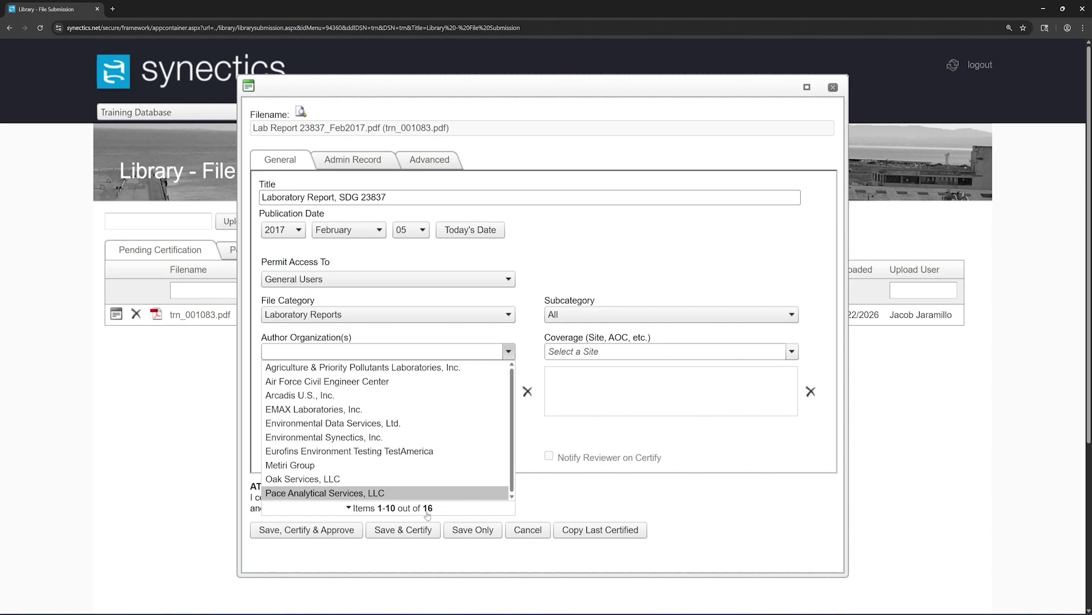
{"action": "left_click", "coordinate": [386, 515]}
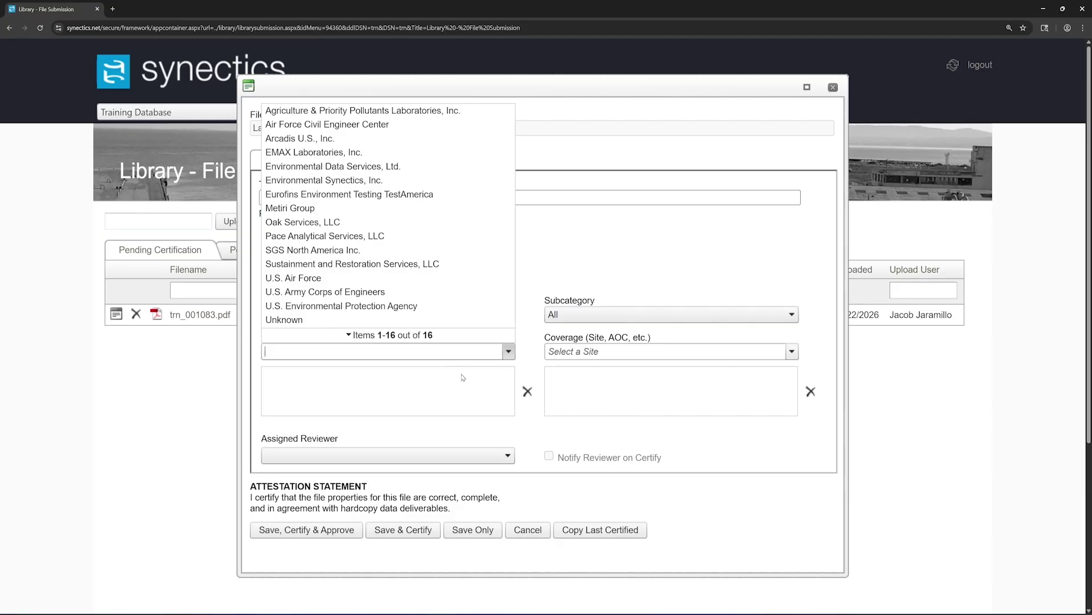
{"action": "type", "text": "eurofins"}
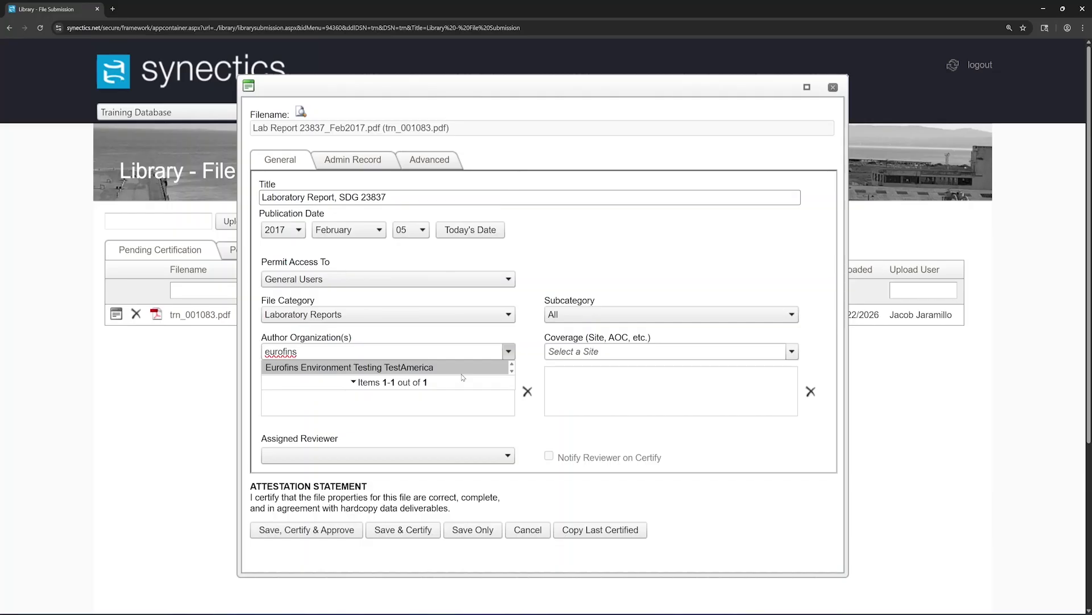
{"action": "left_click", "coordinate": [447, 369]}
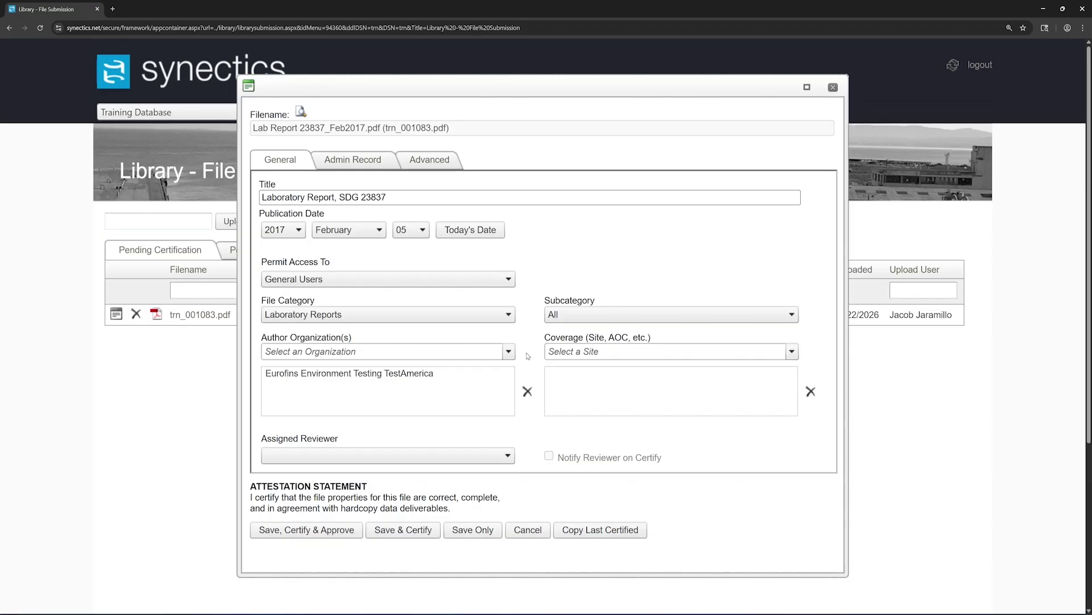
- Add Agriculture & Priority Pollutants Laboratories, Inc. as a second author organization and remove it again
{"action": "left_click", "coordinate": [511, 352]}
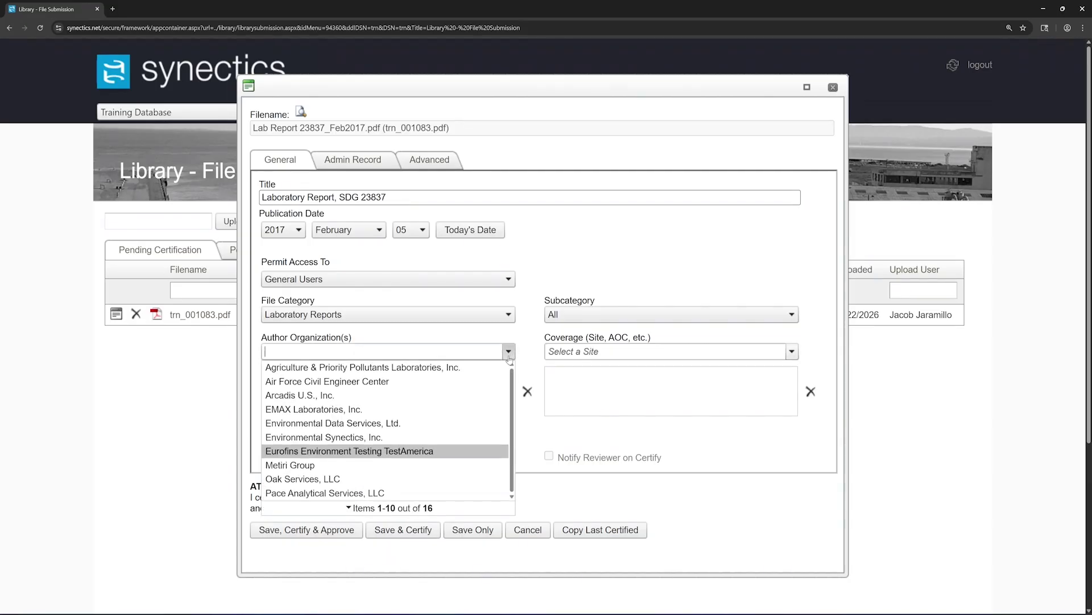
{"action": "left_click", "coordinate": [514, 366]}
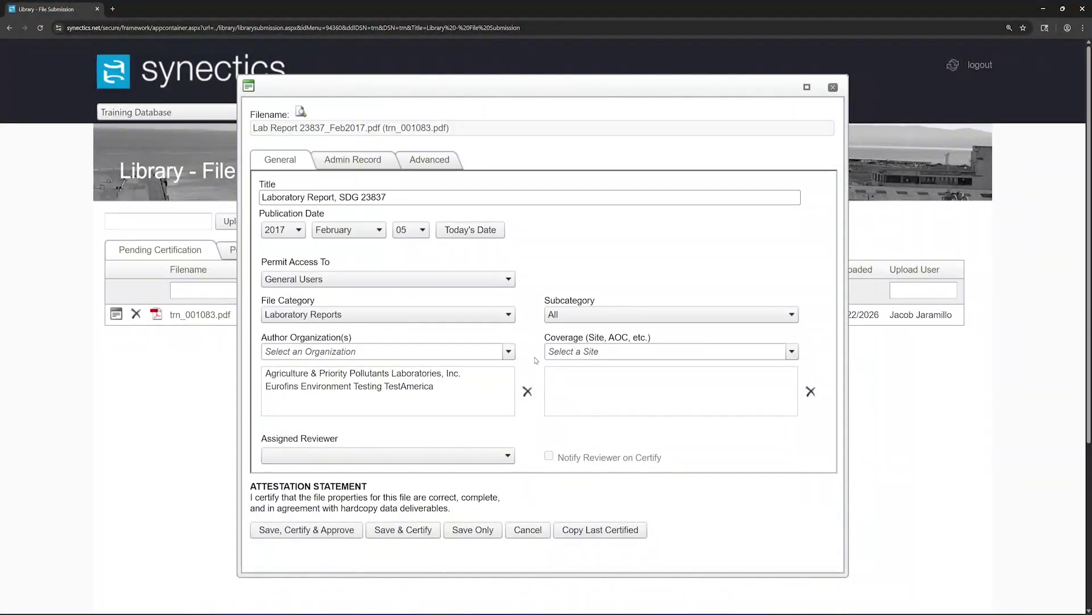
{"action": "left_click", "coordinate": [505, 373]}
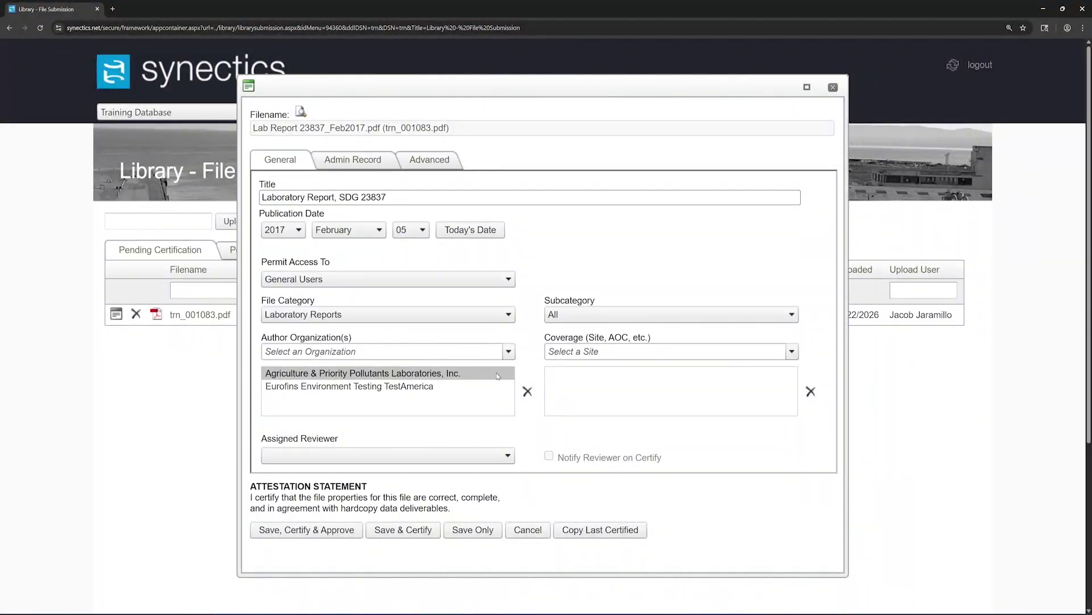
{"action": "left_click", "coordinate": [498, 375]}
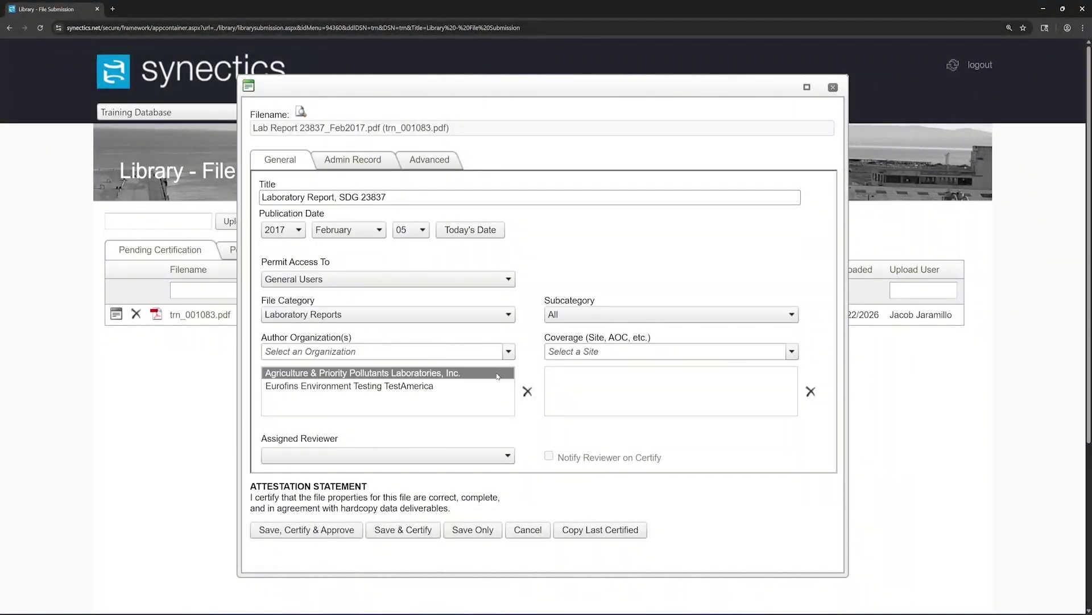
{"action": "left_click", "coordinate": [527, 393]}
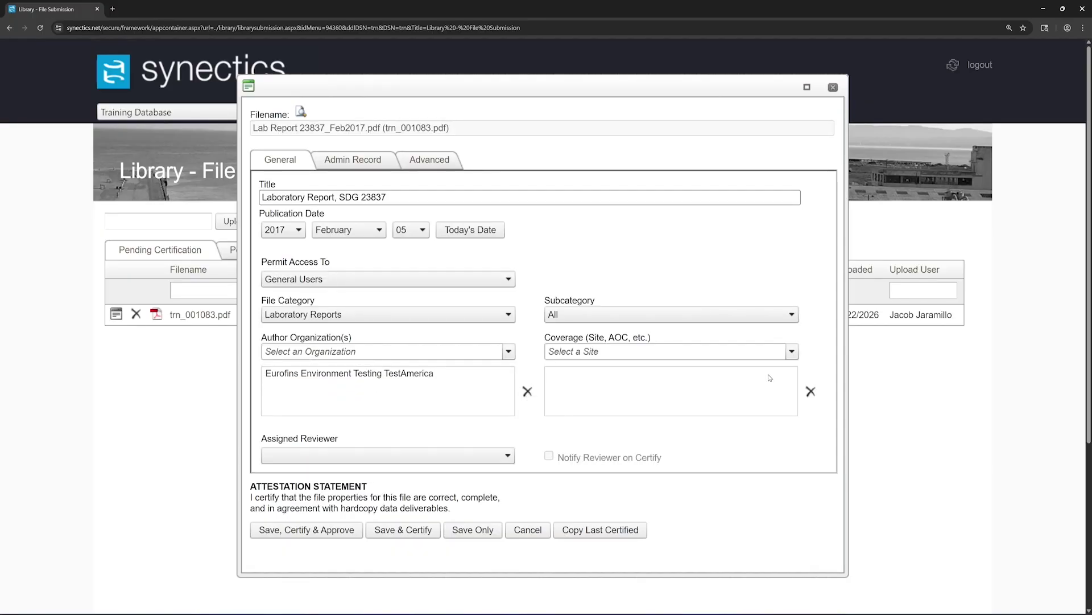
- Add PFAS Investigation as the site coverage of the file
{"action": "left_click", "coordinate": [792, 352]}
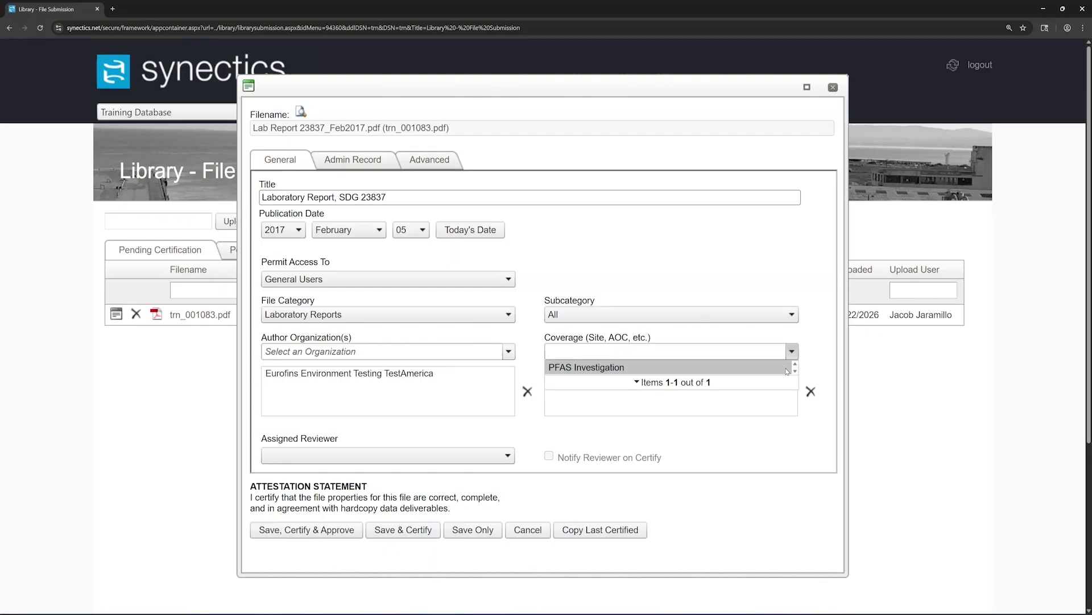
{"action": "left_click", "coordinate": [786, 369]}
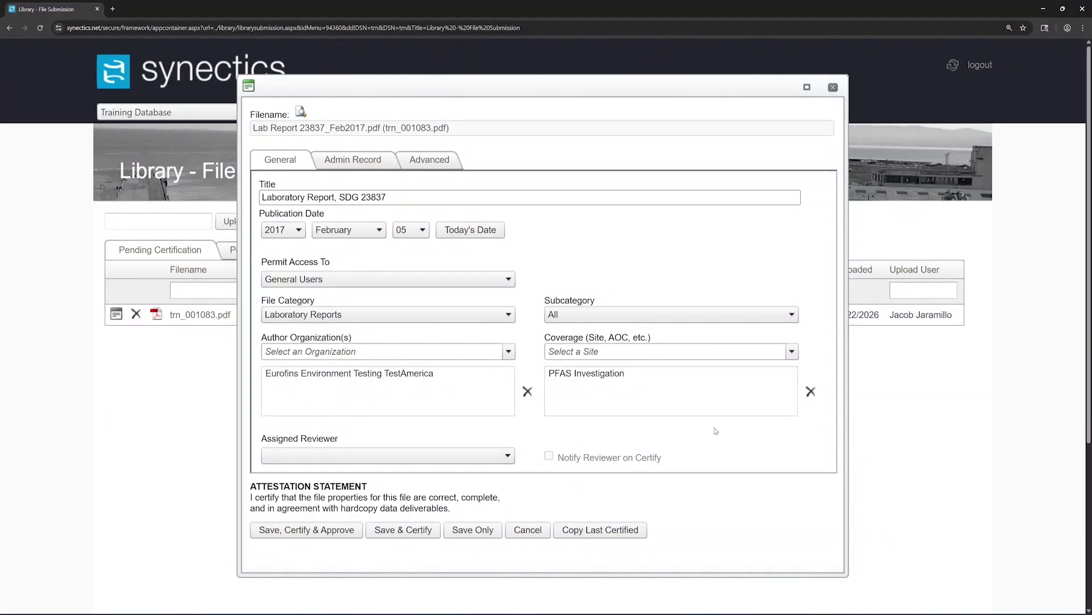
- Assign the file's upload user as its reviewer and enable reviewer notification on certification
{"action": "left_click", "coordinate": [507, 456]}
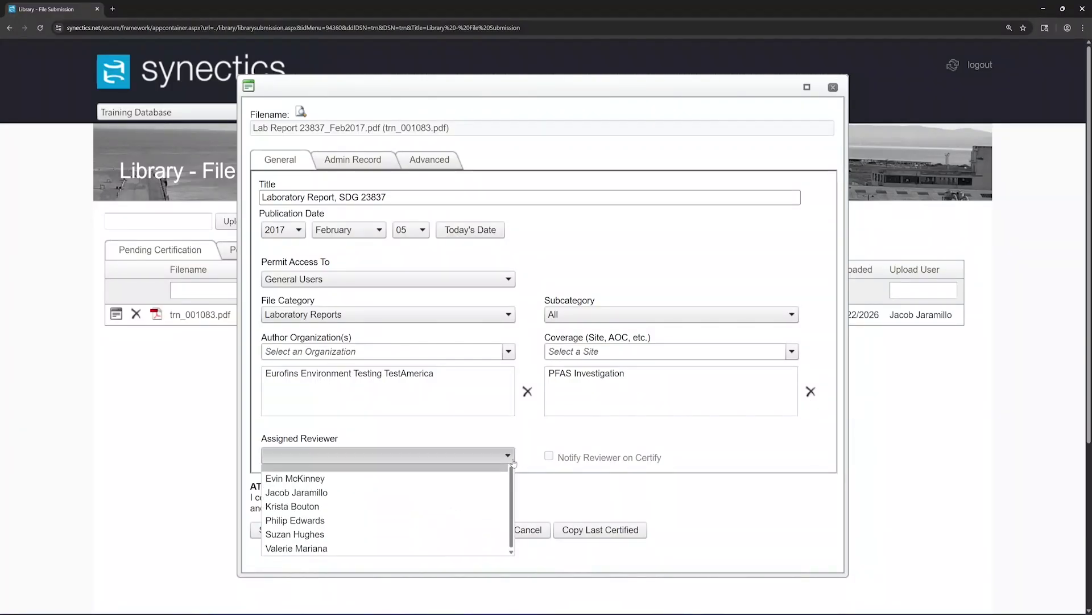
{"action": "left_click", "coordinate": [492, 499]}
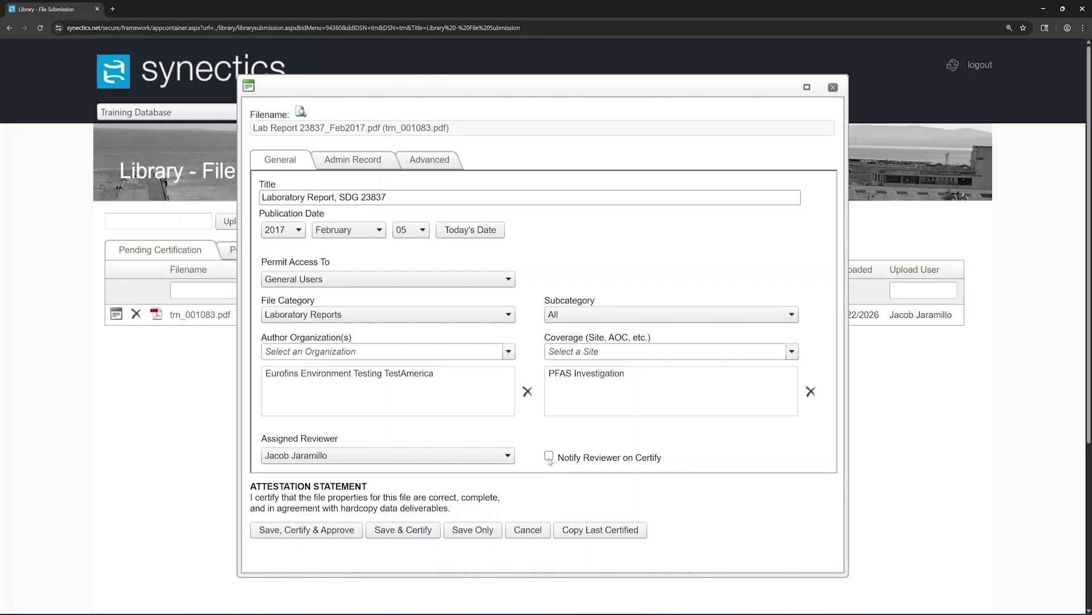
{"action": "left_click", "coordinate": [550, 457]}
- Save and certify the laboratory report file, and show the files pending approval
{"action": "left_click", "coordinate": [375, 539]}
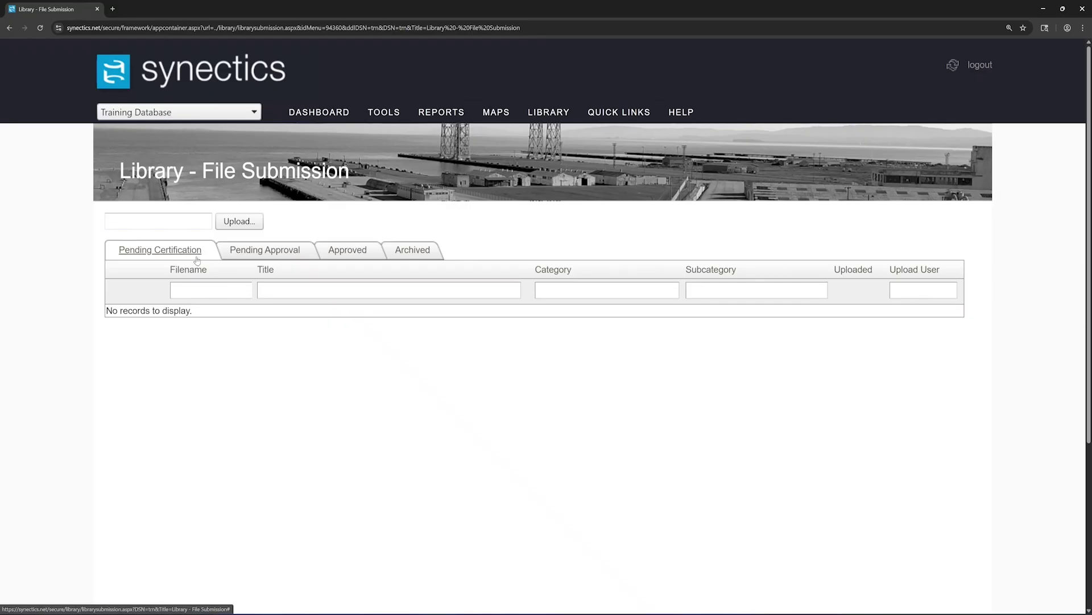
{"action": "left_click", "coordinate": [312, 261]}
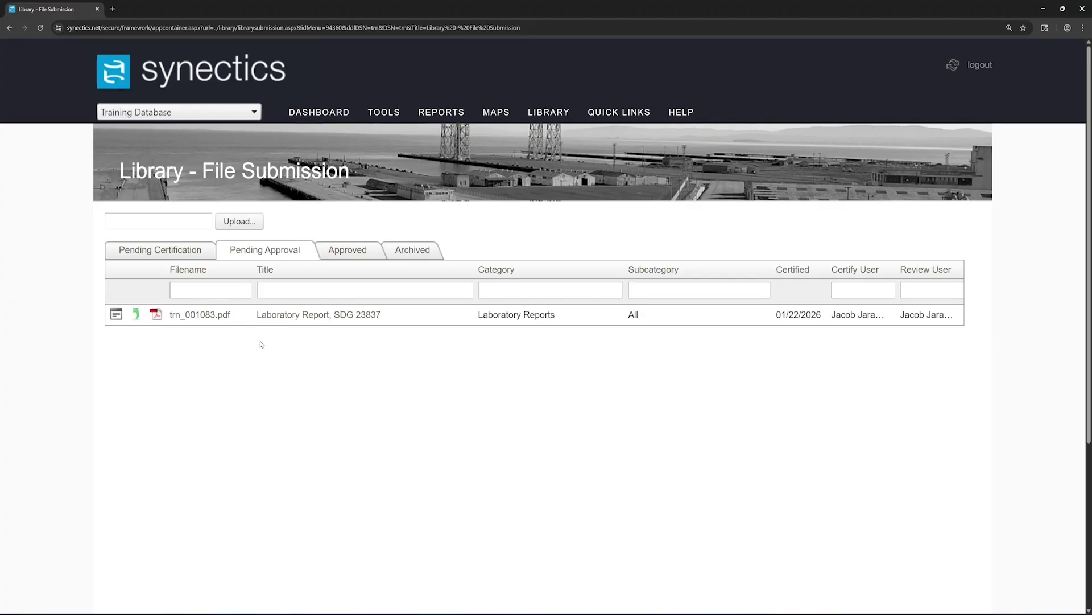
- Open the Library Index Report from the library reports
{"action": "mouse_move", "coordinate": [440, 112]}
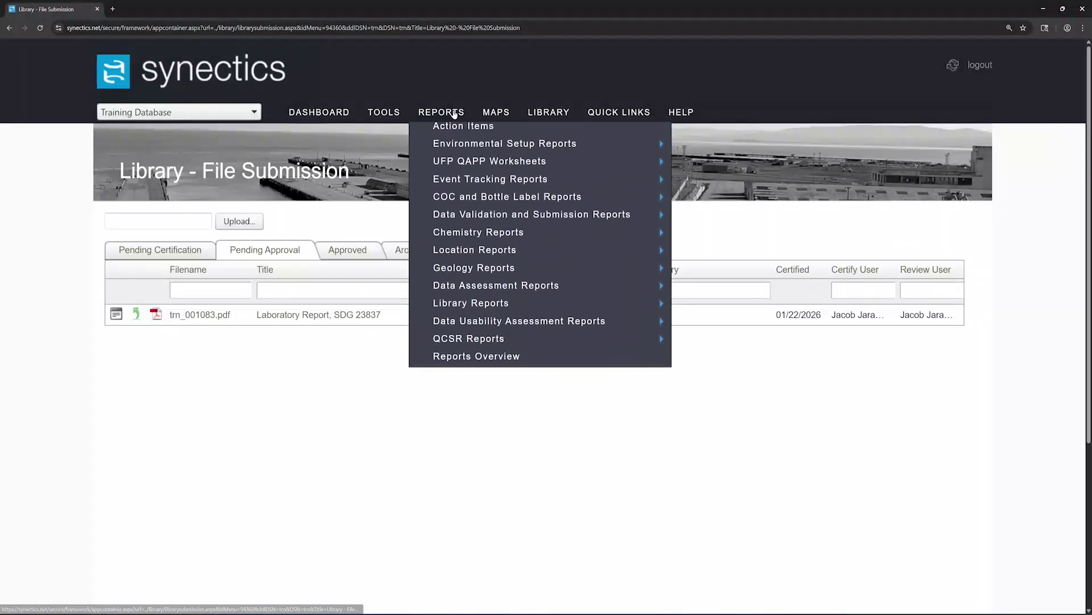
{"action": "mouse_move", "coordinate": [638, 309]}
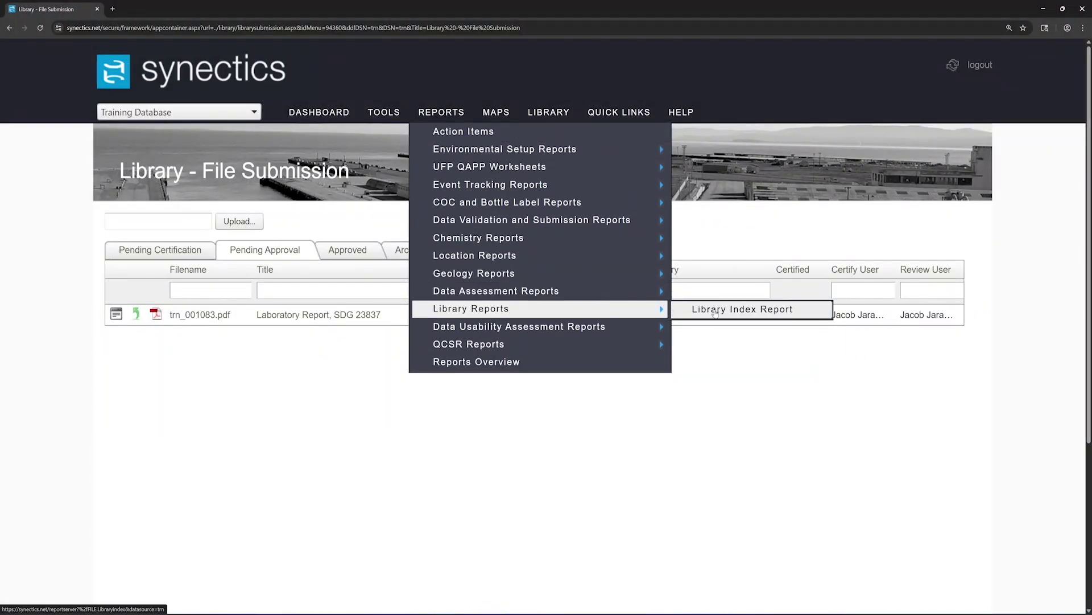
{"action": "left_click", "coordinate": [795, 314]}
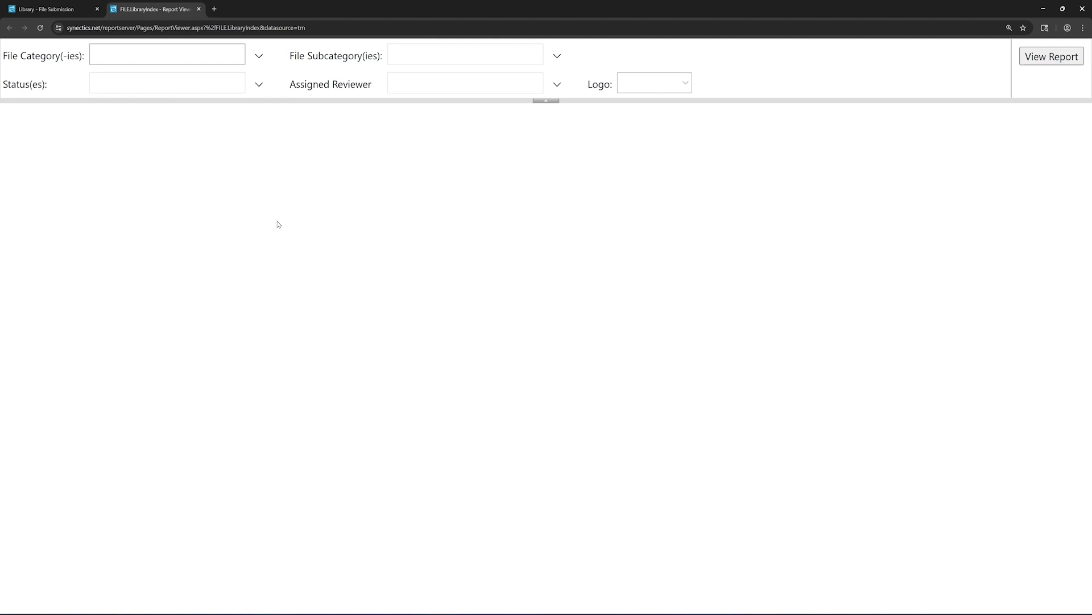
- Set the report's file category to Laboratory Reports and check that subcategory All is included
{"action": "left_click", "coordinate": [261, 59]}
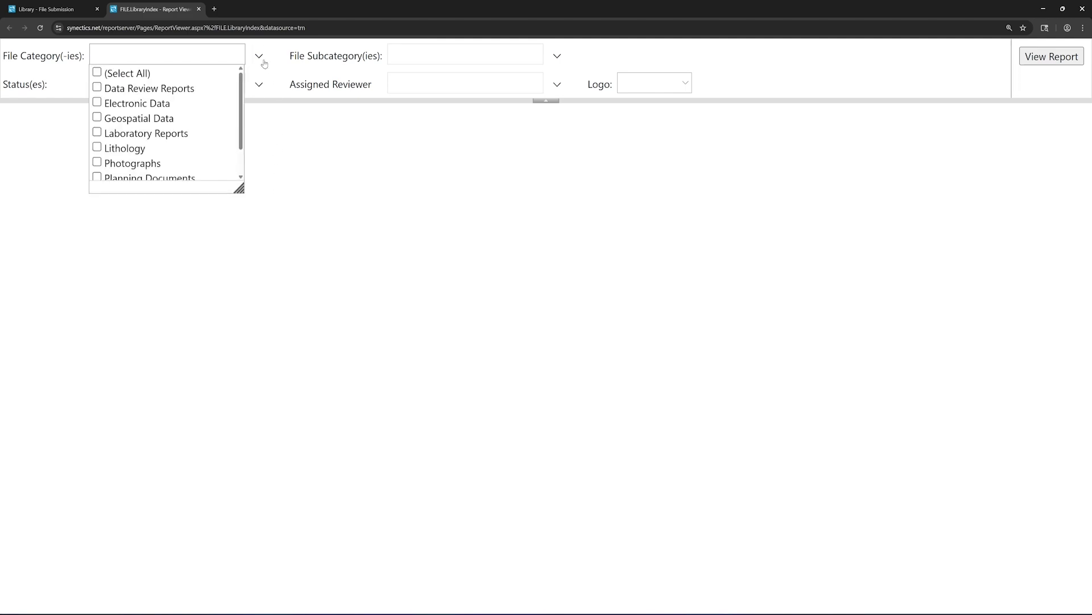
{"action": "left_click", "coordinate": [154, 136]}
{"action": "left_click", "coordinate": [469, 127]}
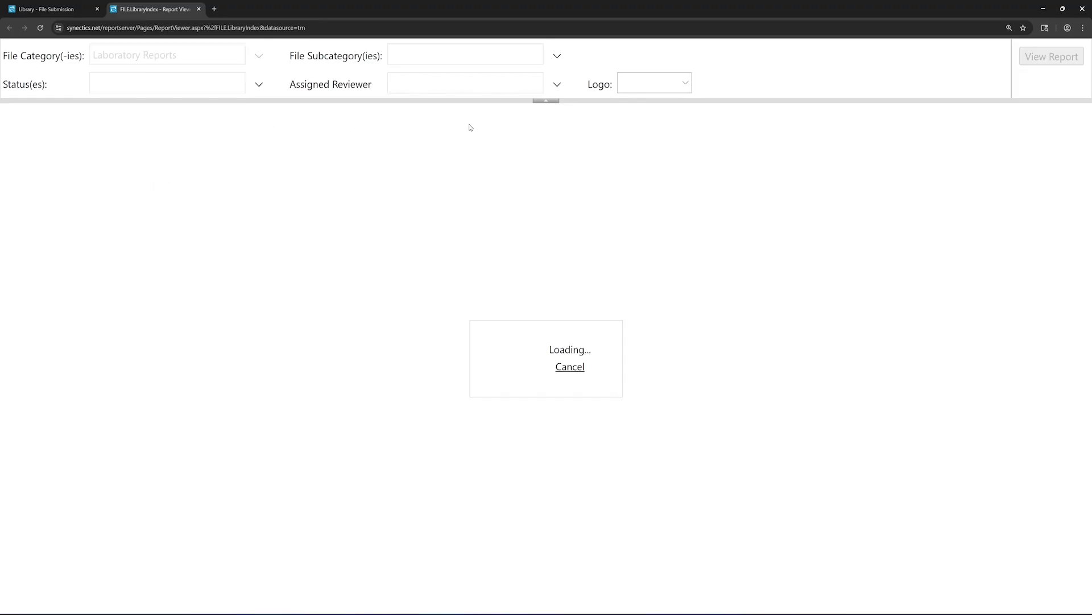
{"action": "left_click", "coordinate": [563, 60]}
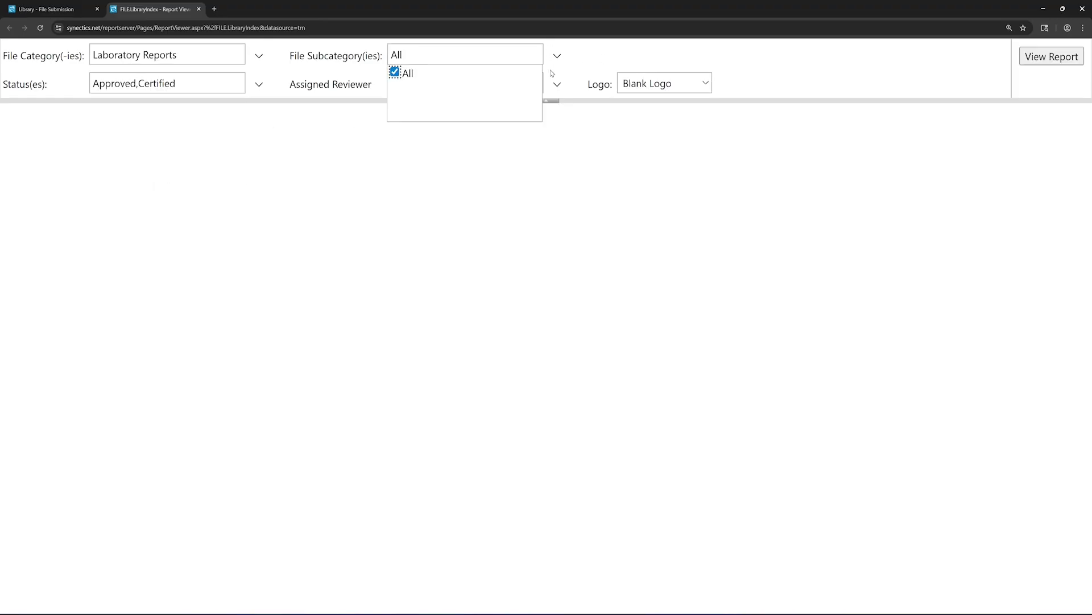
{"action": "left_click", "coordinate": [375, 178]}
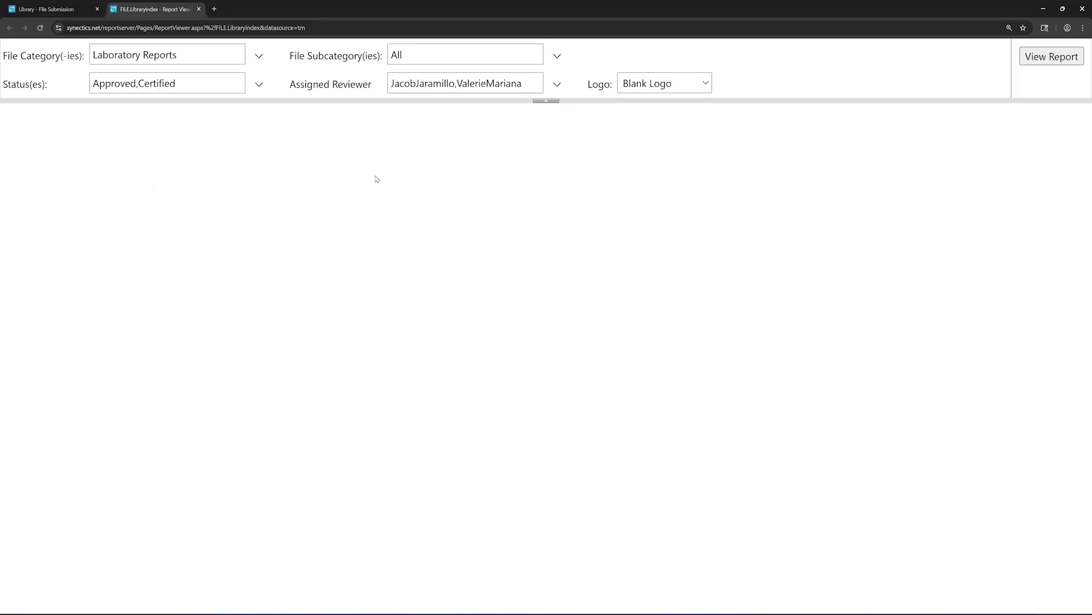
- Limit the report to files with Certified status and choose Blank Logo
{"action": "left_click", "coordinate": [259, 85]}
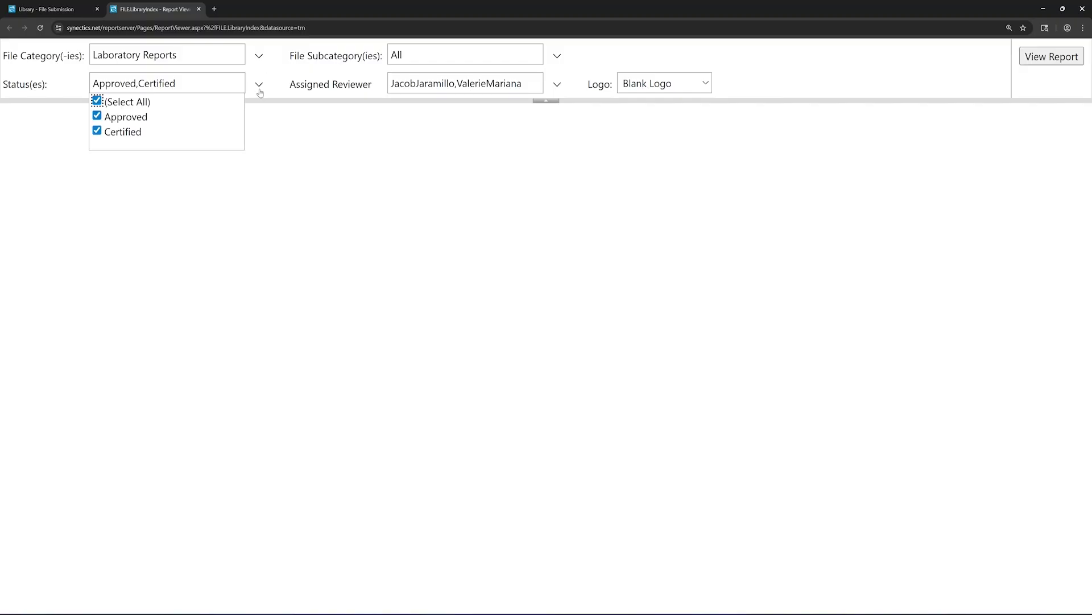
{"action": "left_click", "coordinate": [146, 118]}
{"action": "left_click", "coordinate": [353, 139]}
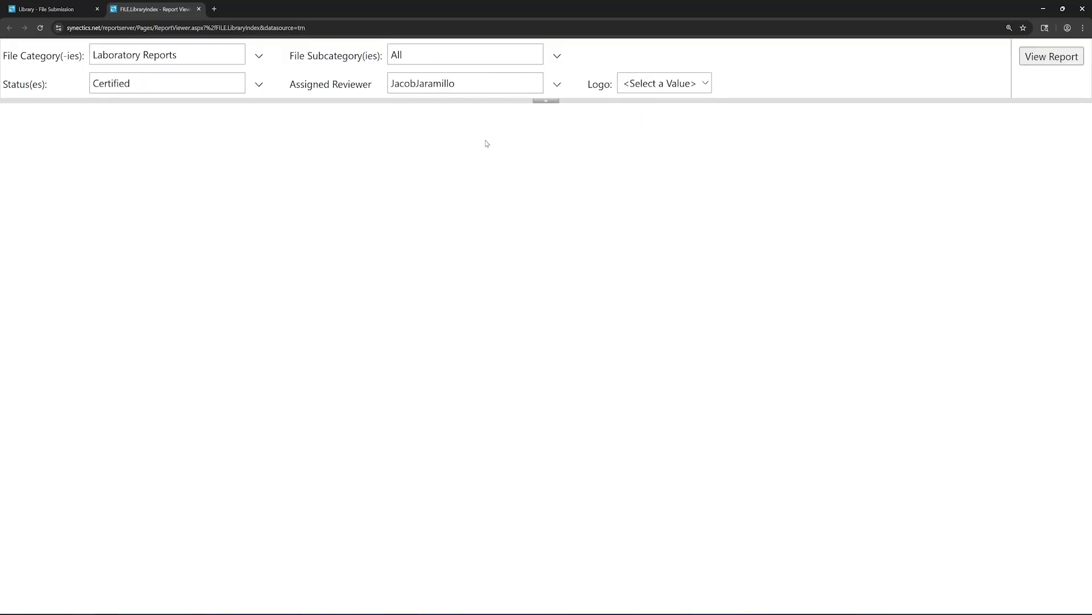
{"action": "left_click", "coordinate": [697, 85]}
{"action": "left_click", "coordinate": [660, 138]}
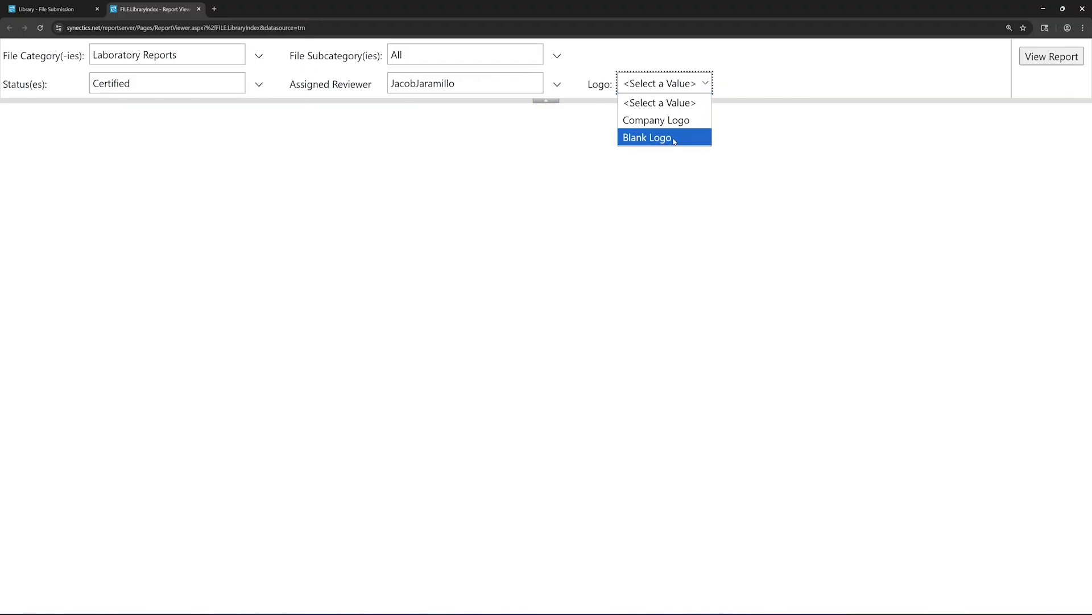
- Generate the Library Index Report and set its zoom to 150%
{"action": "left_click", "coordinate": [1021, 64]}
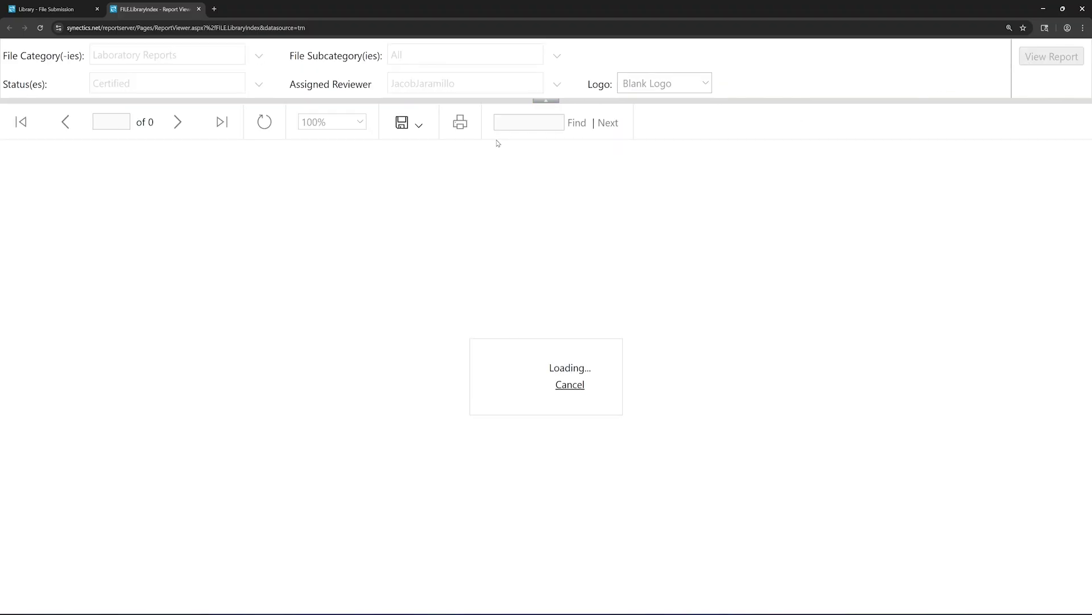
{"action": "left_click", "coordinate": [332, 122]}
{"action": "left_click", "coordinate": [344, 206]}
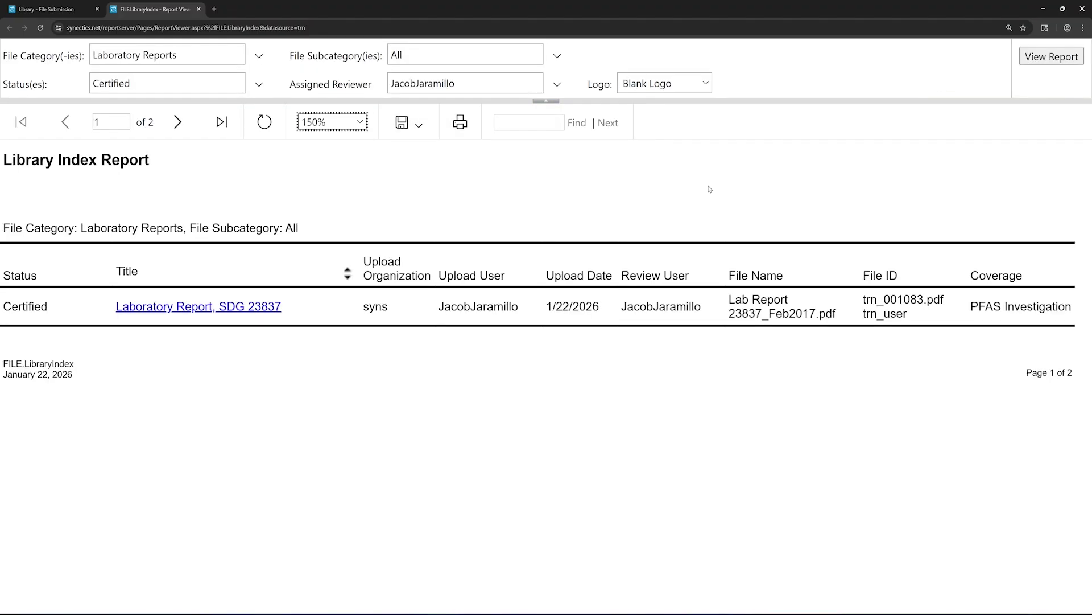